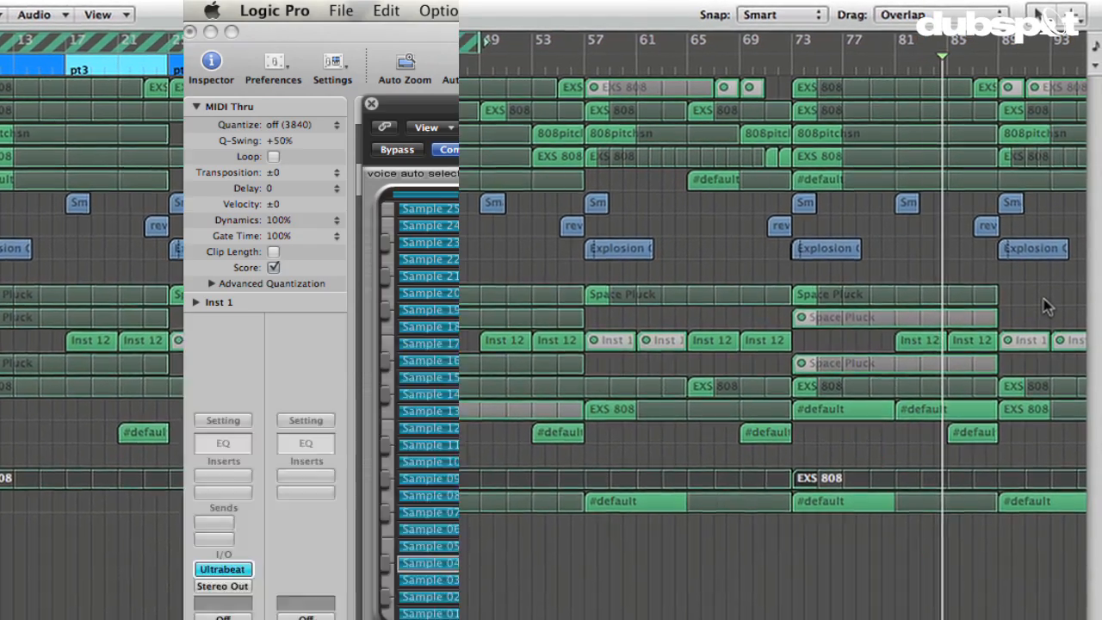
left_click(342, 10)
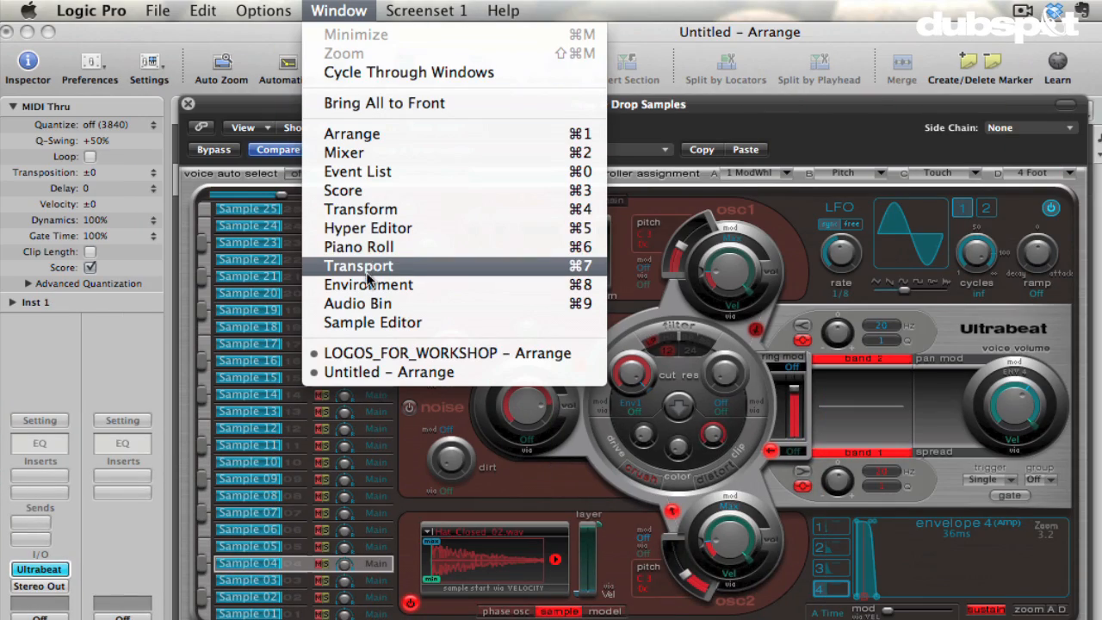
left_click(365, 285)
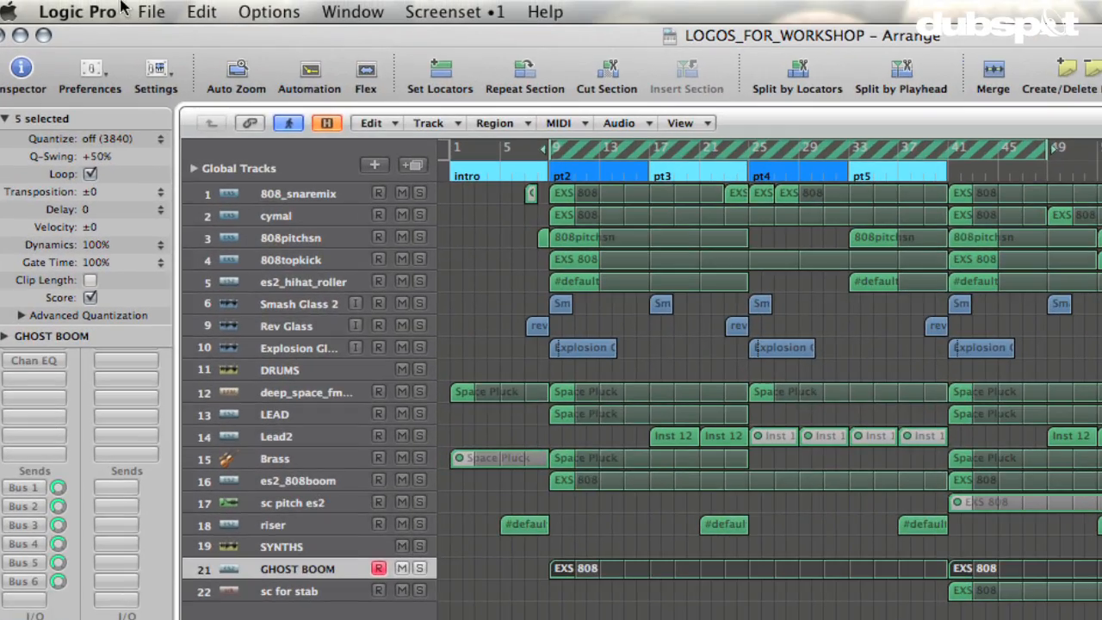
Step: Create a new project without closing the current one, and add one software instrument track to it
left_click(150, 9)
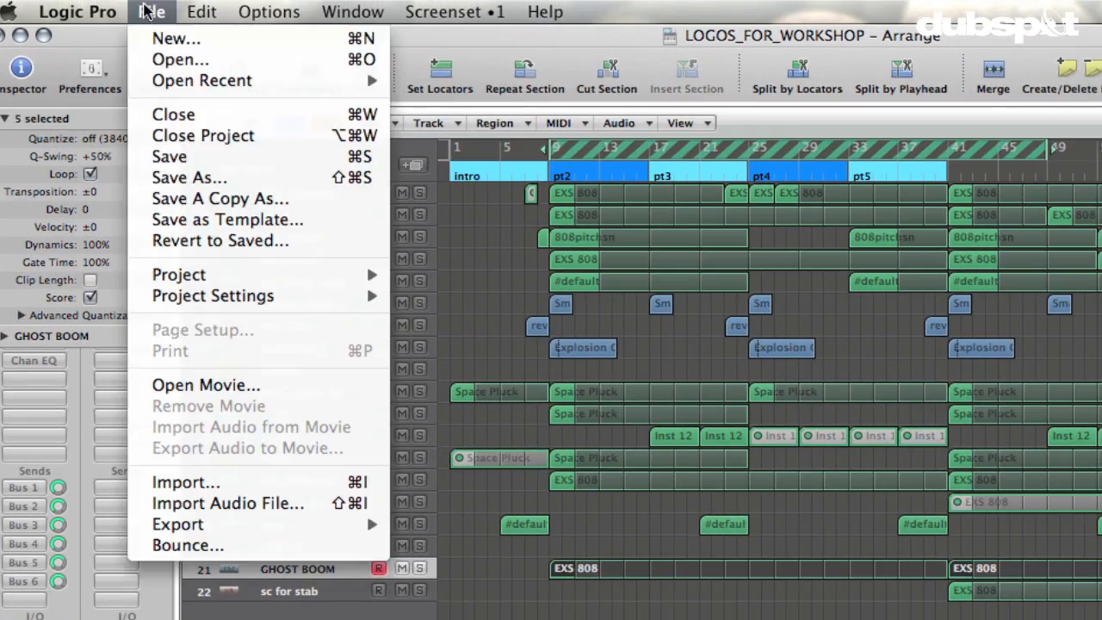
left_click(157, 40)
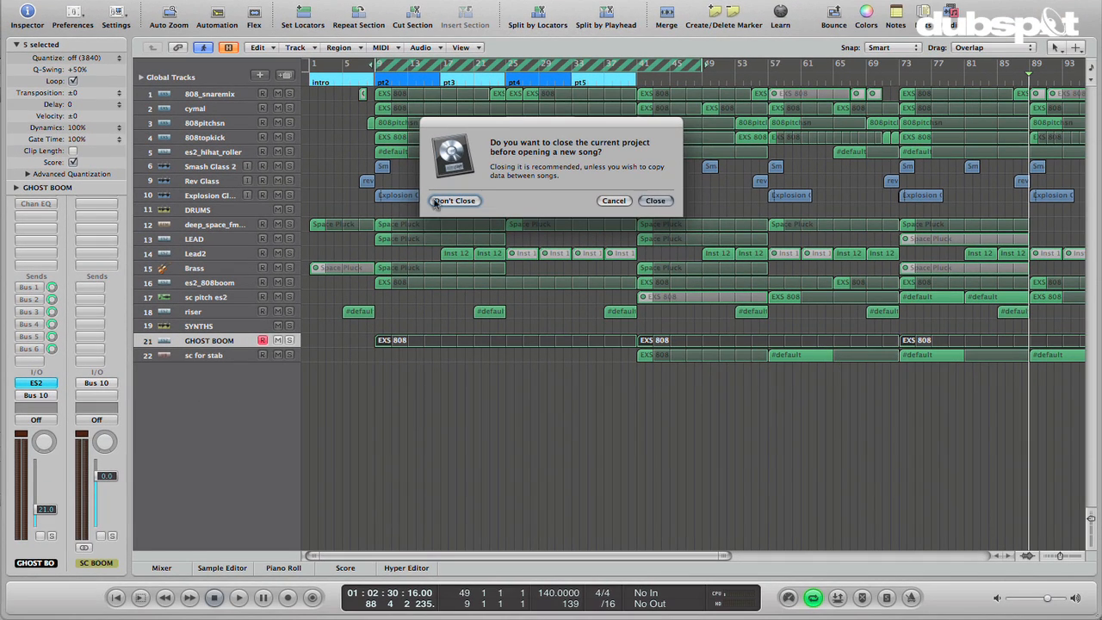
left_click(447, 200)
double_click(504, 109)
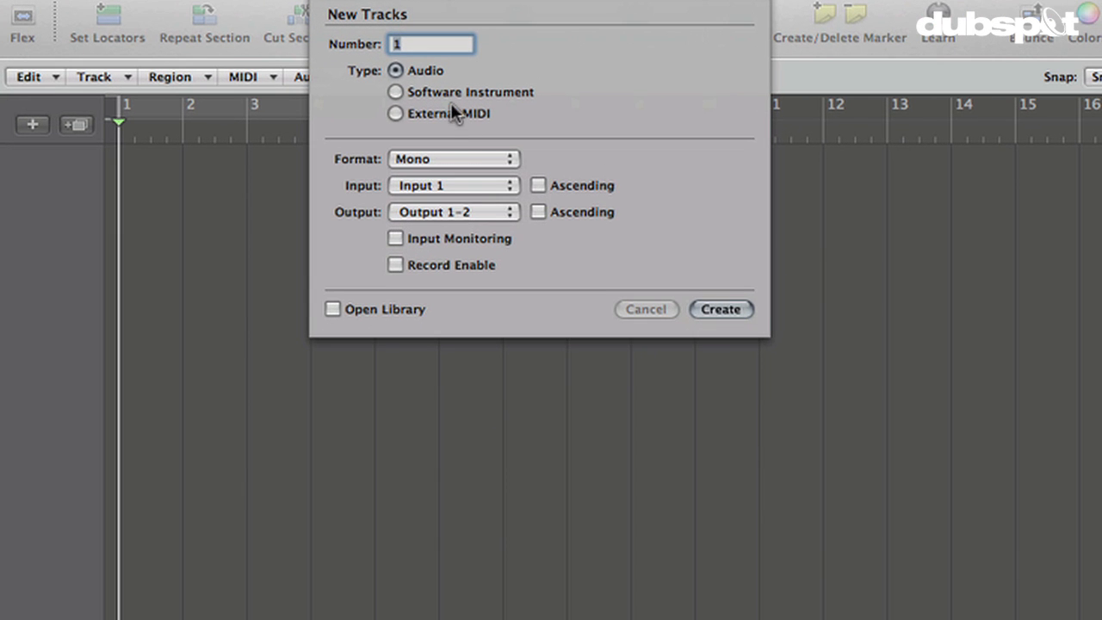
left_click(489, 58)
key("Return")
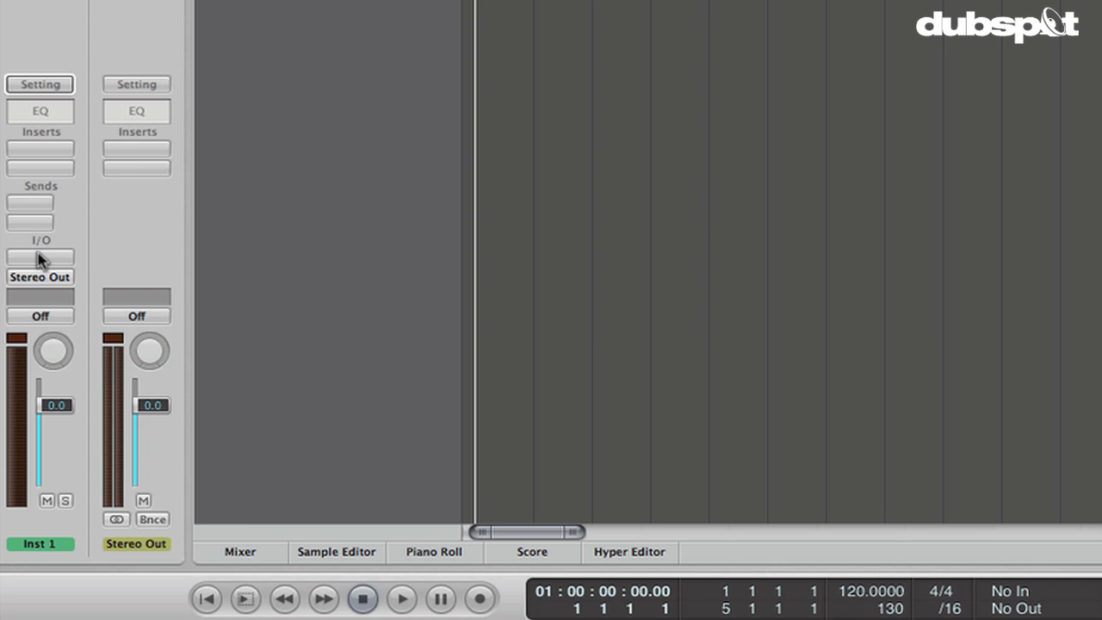
Step: Load the Ultrabeat drum synth in stereo as the instrument on the Inst 1 channel
left_click(31, 331)
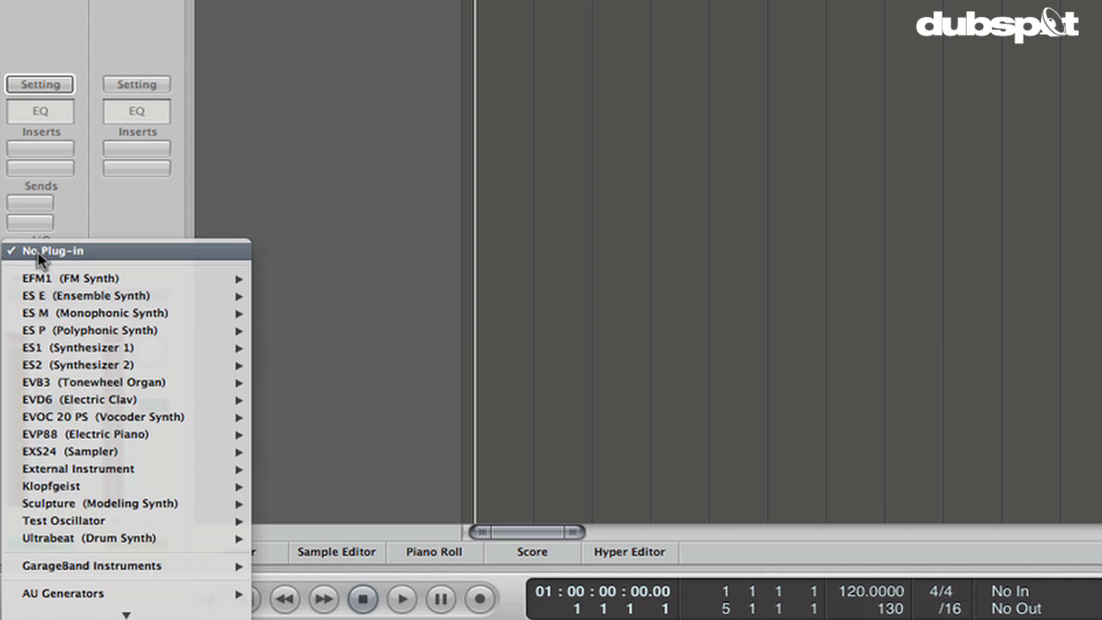
mouse_move(172, 537)
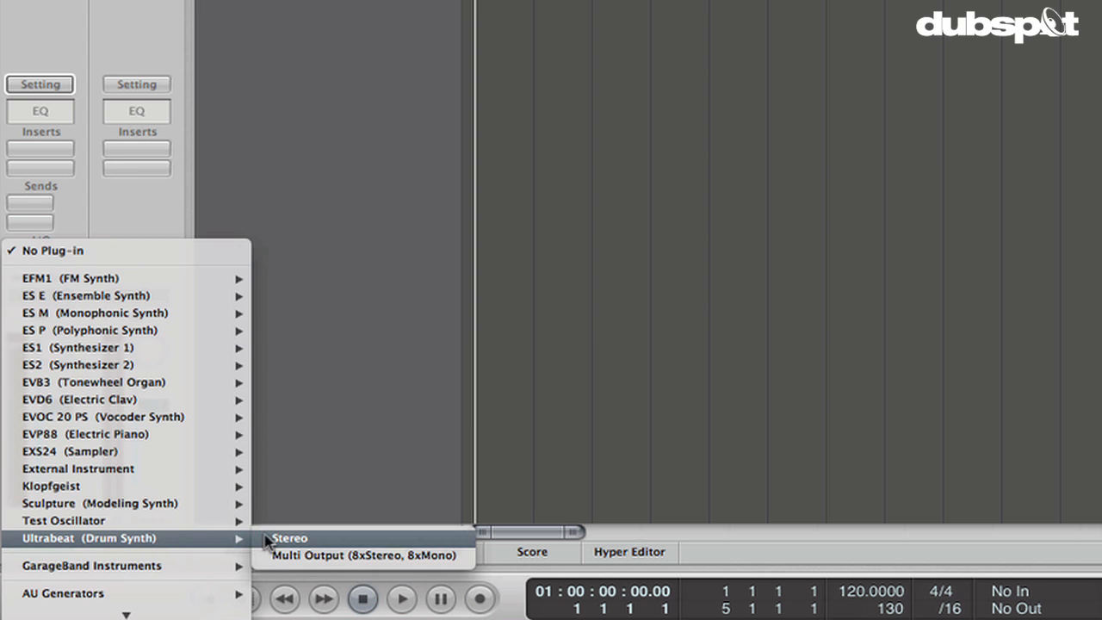
left_click(274, 538)
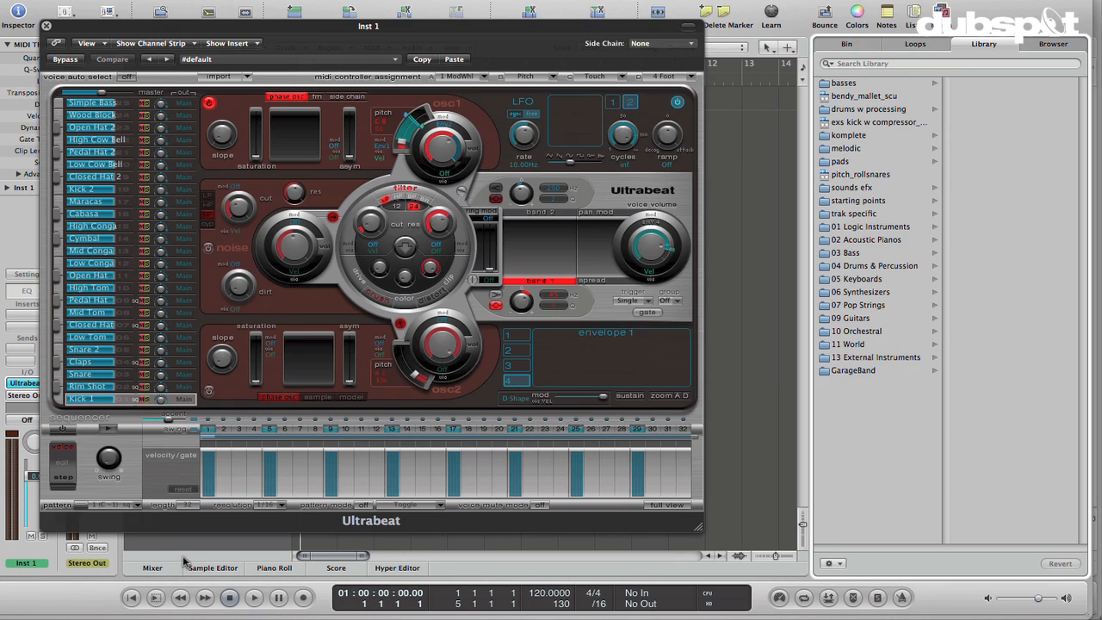
Step: Load the Drag & Drop Samples setting from 01 Drum Kits into Ultrabeat and reposition the plug-in window
left_click(370, 58)
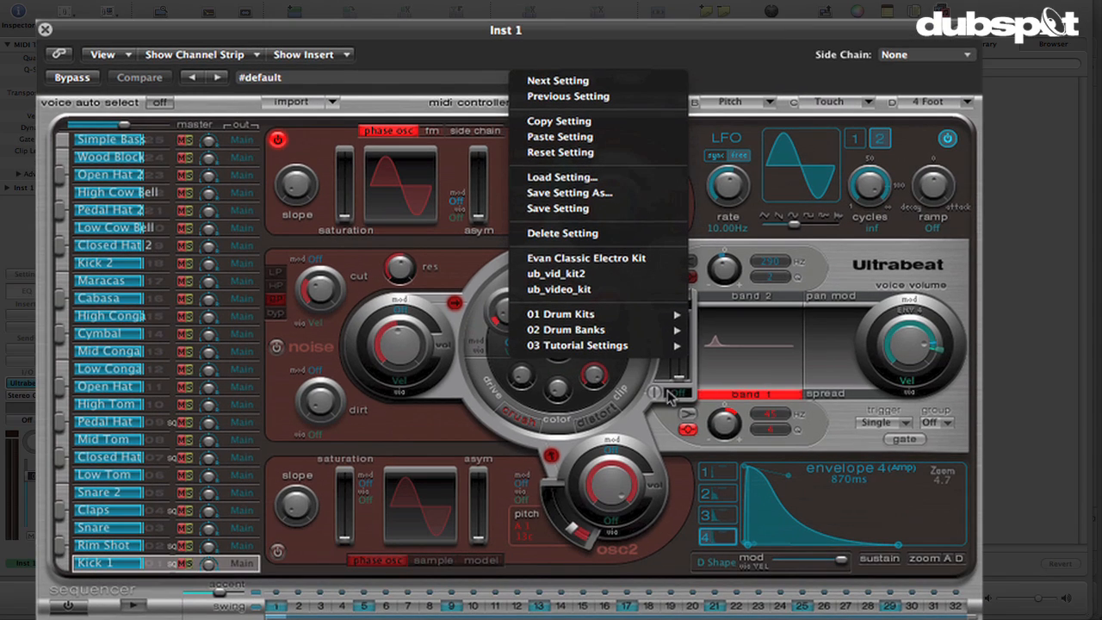
mouse_move(540, 280)
mouse_move(626, 315)
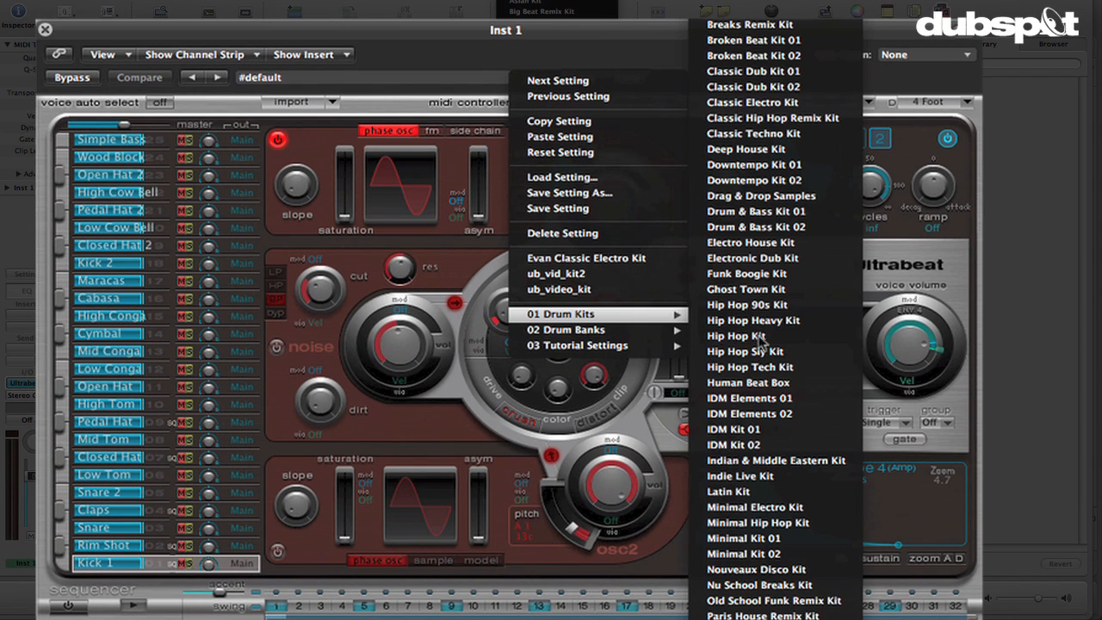
left_click(747, 196)
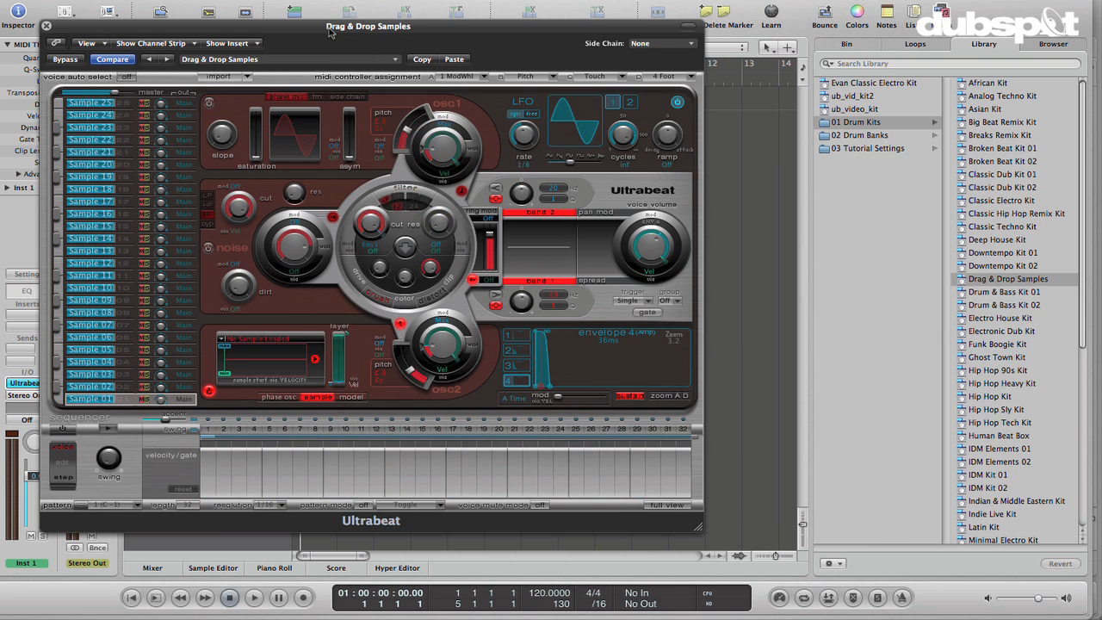
left_click_drag(329, 32, 418, 47)
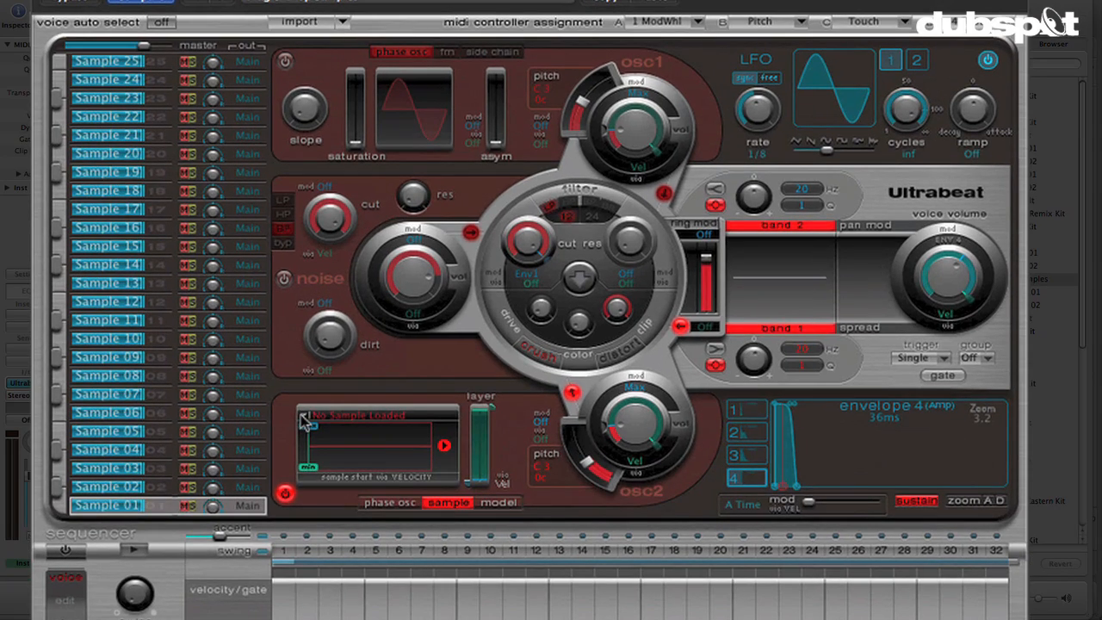
Step: Load Kick_08.wav from the Lex Selects folder of the Lex Luger Drum Kit in trap kit series into Ultrabeat's Sample 01 voice
left_click(303, 419)
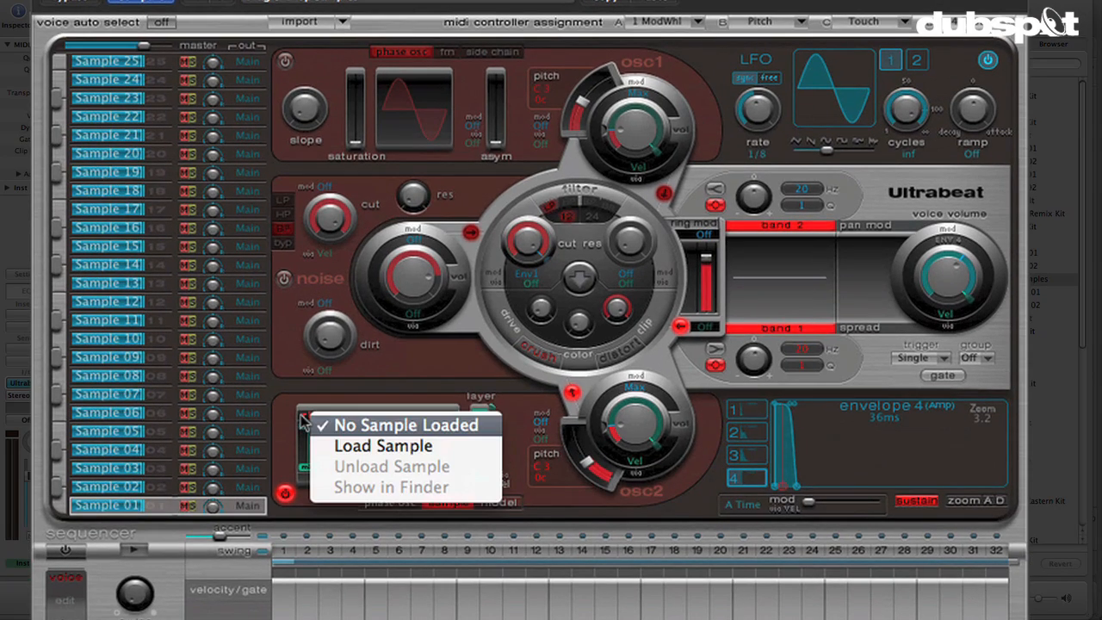
left_click(345, 446)
left_click(89, 130)
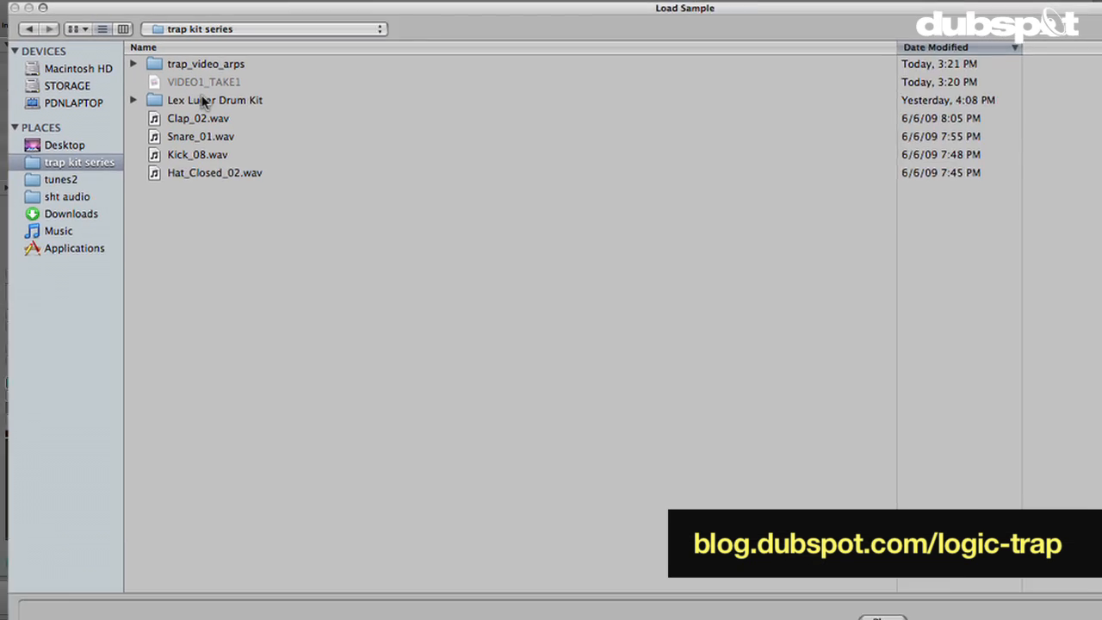
double_click(212, 104)
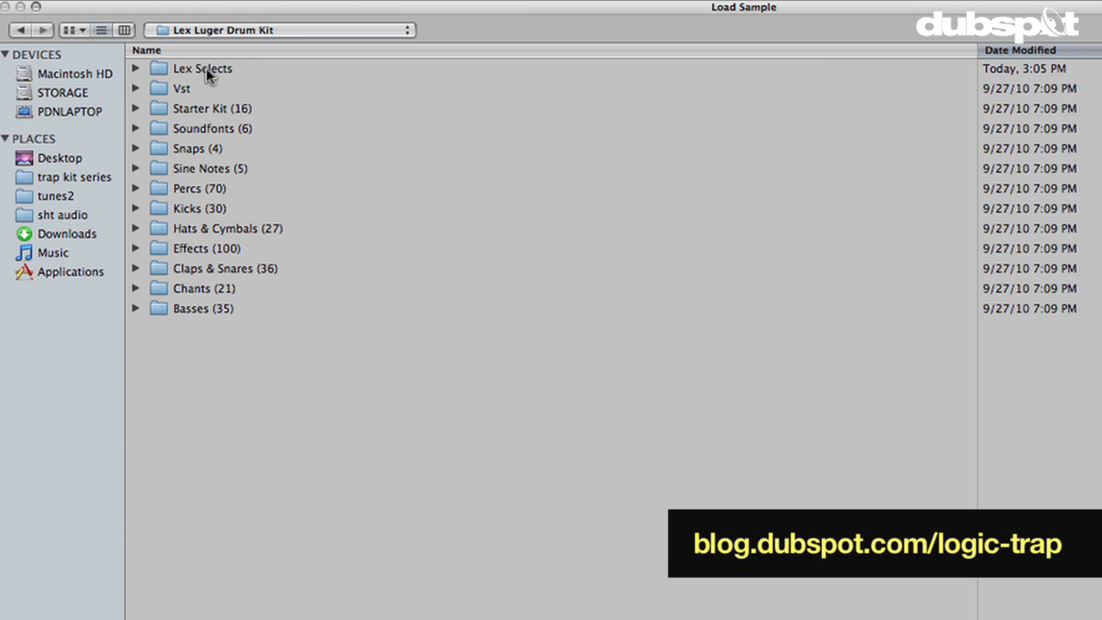
double_click(206, 68)
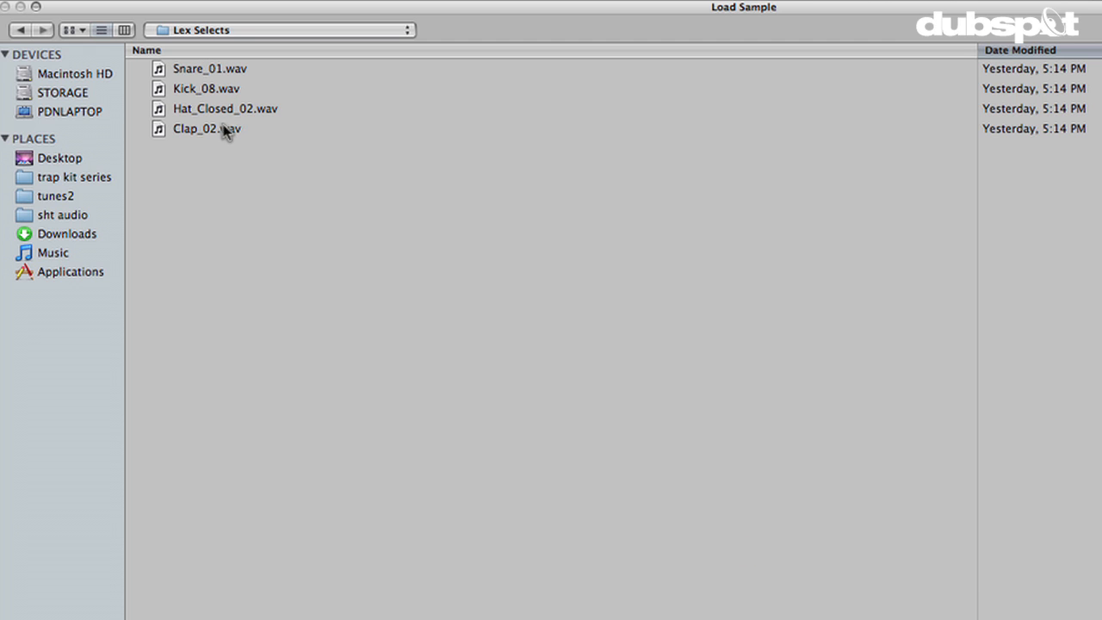
left_click(223, 93)
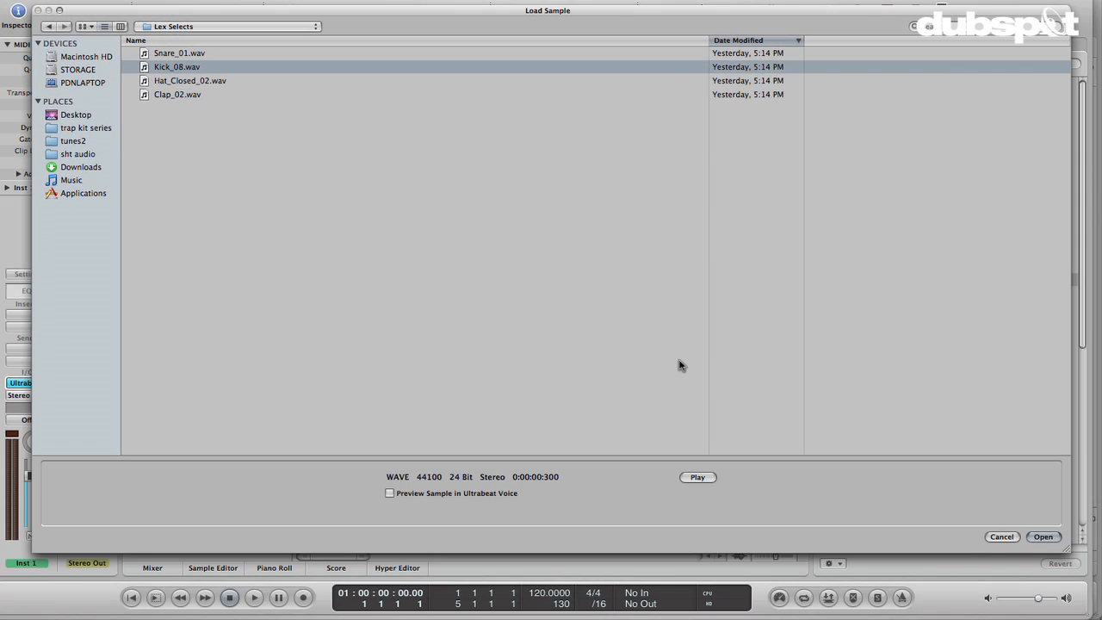
key("Return")
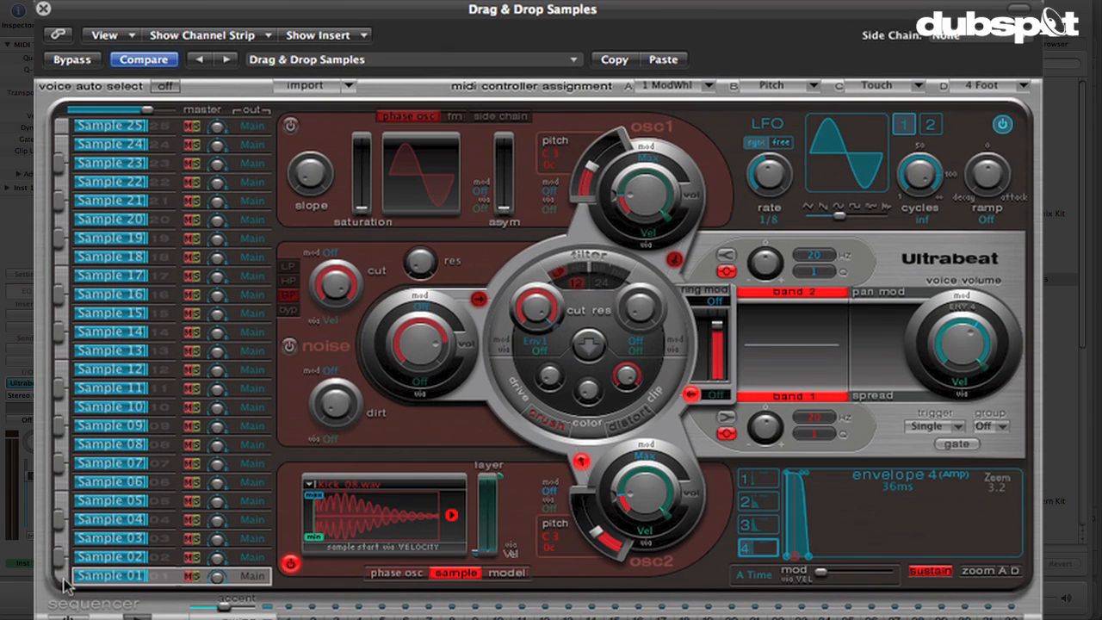
Step: Load Snare_01.wav from the Lex Selects folder into the Sample 02 voice
left_click(180, 559)
left_click(314, 502)
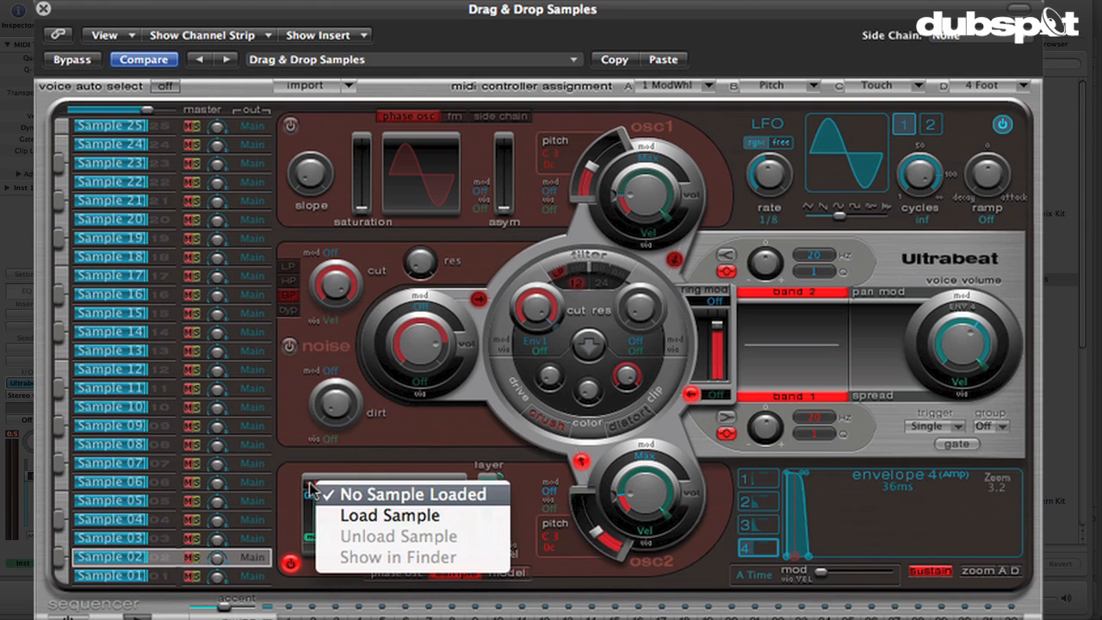
left_click(353, 515)
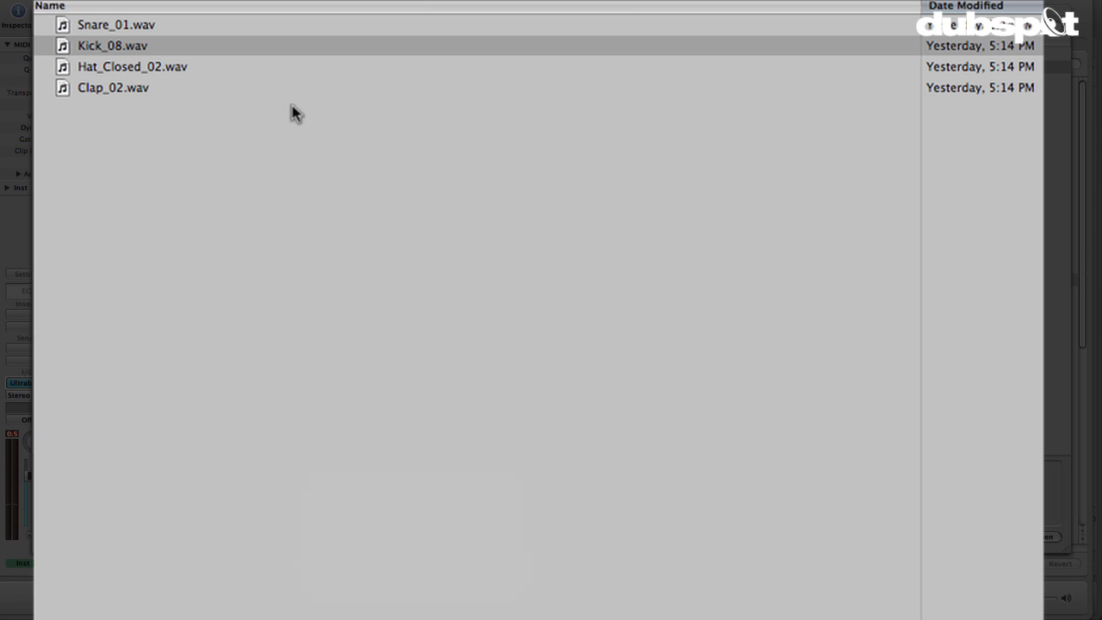
double_click(110, 28)
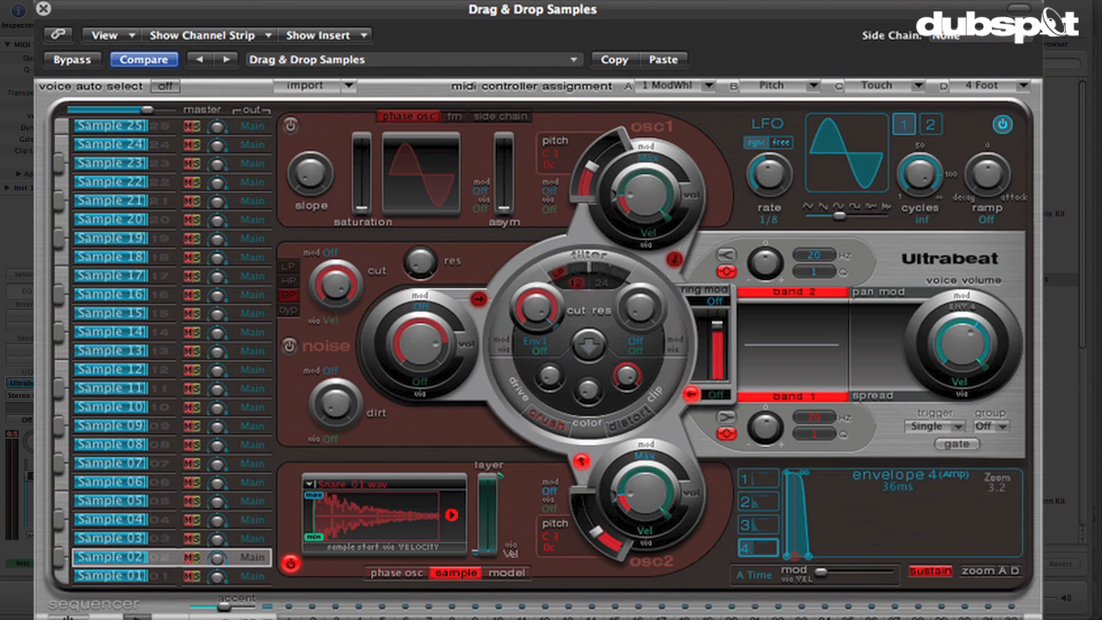
Step: Load Clap_02.wav from the Lex Selects folder into the Sample 03 voice
left_click(160, 538)
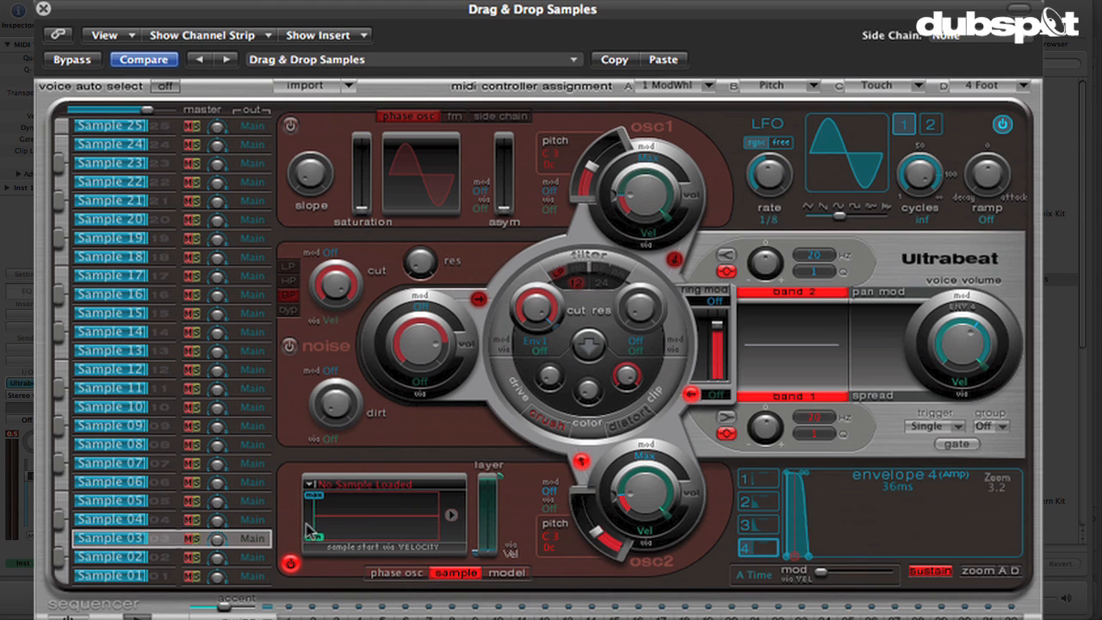
left_click(311, 487)
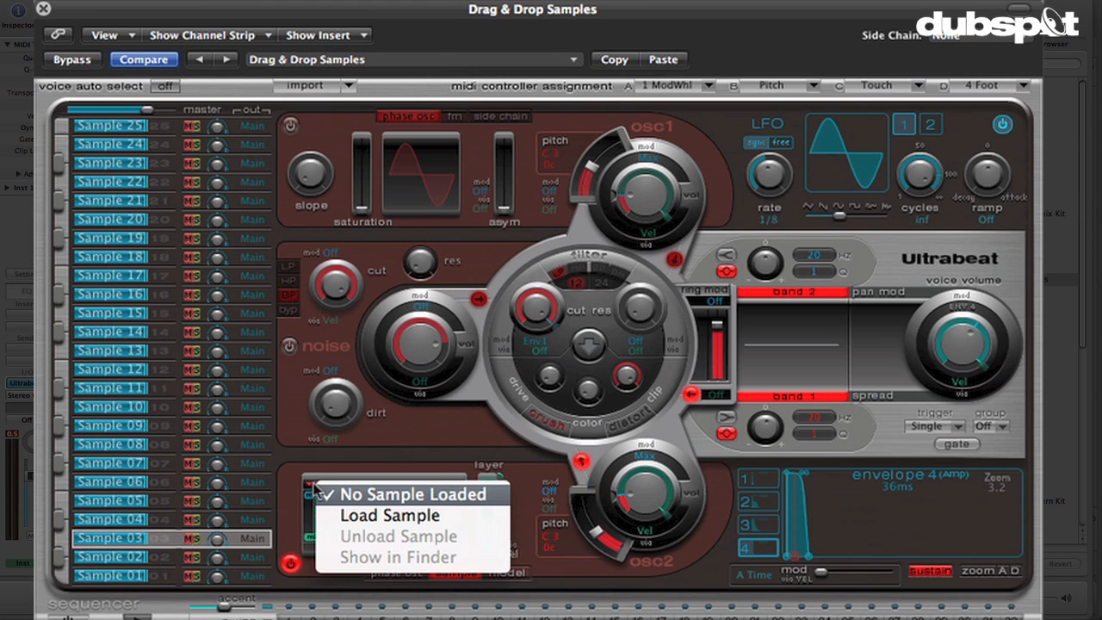
left_click(345, 515)
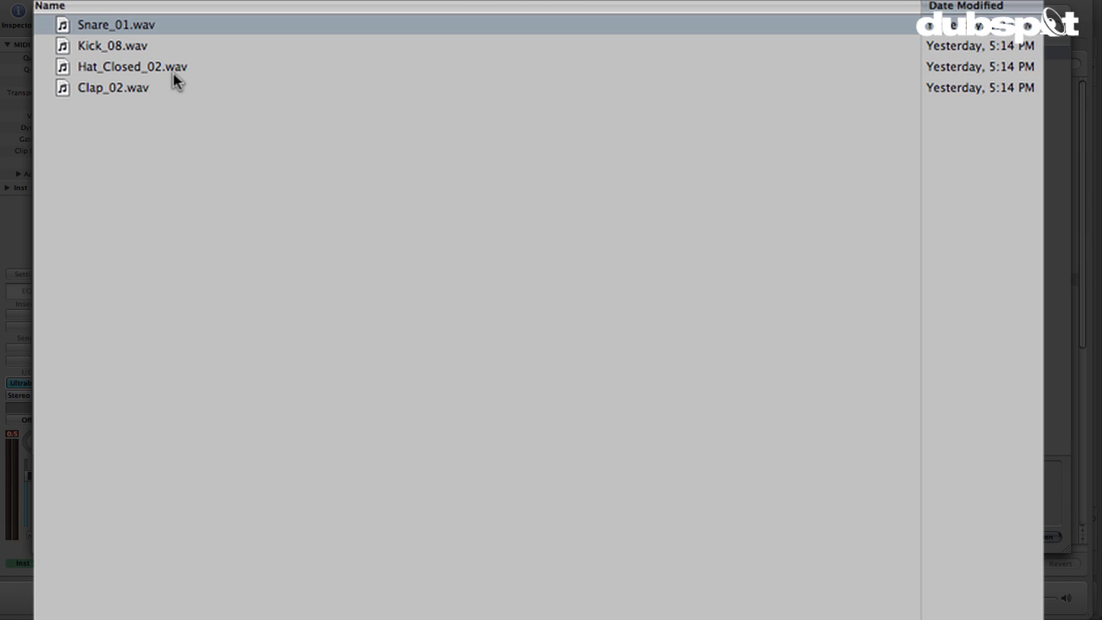
double_click(172, 87)
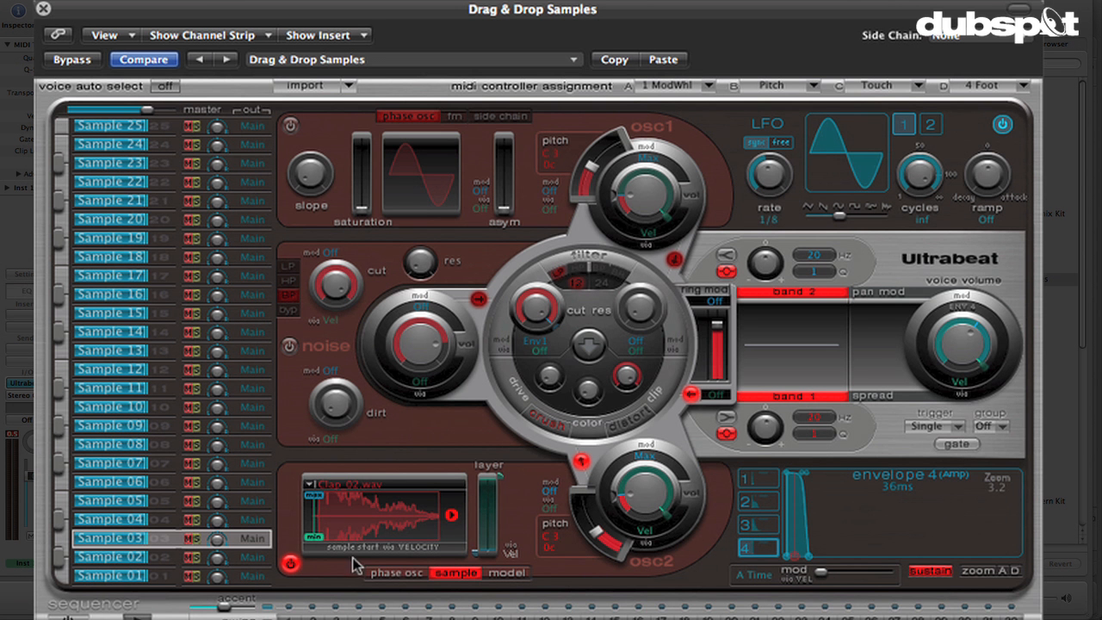
Step: Load Hat_Closed_02.wav from the Lex Selects folder into the Sample 04 voice and audition it
left_click(163, 520)
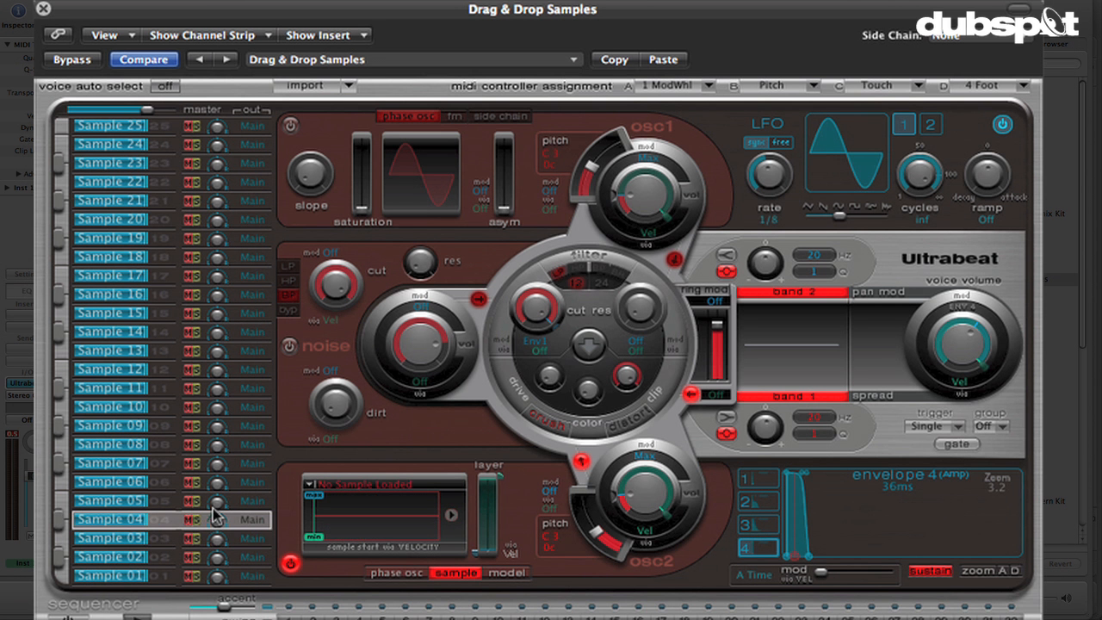
left_click(311, 489)
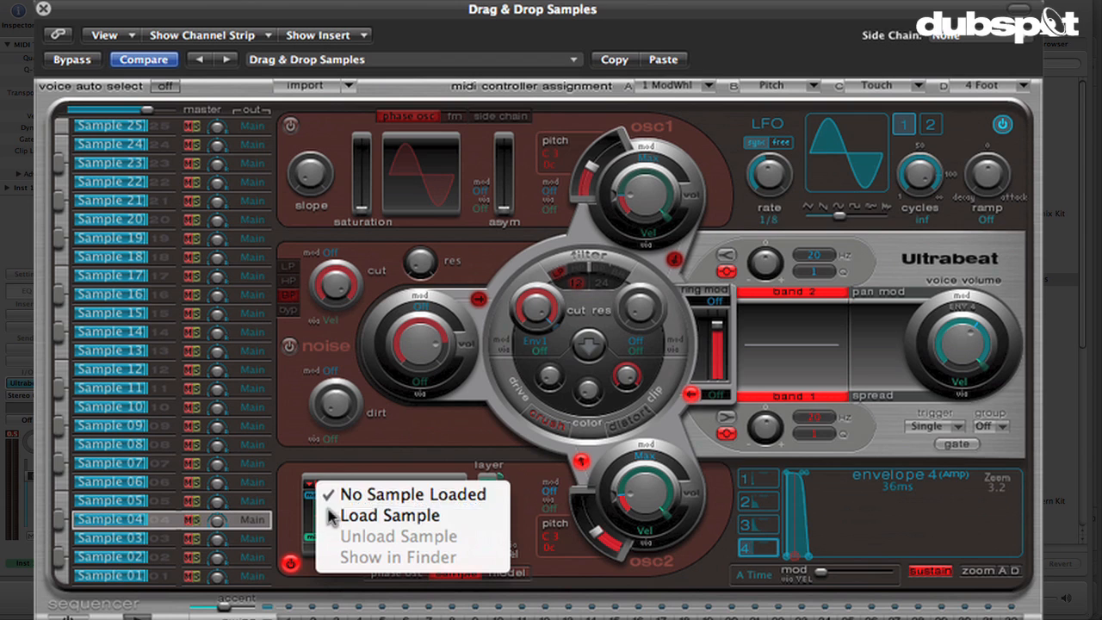
left_click(332, 511)
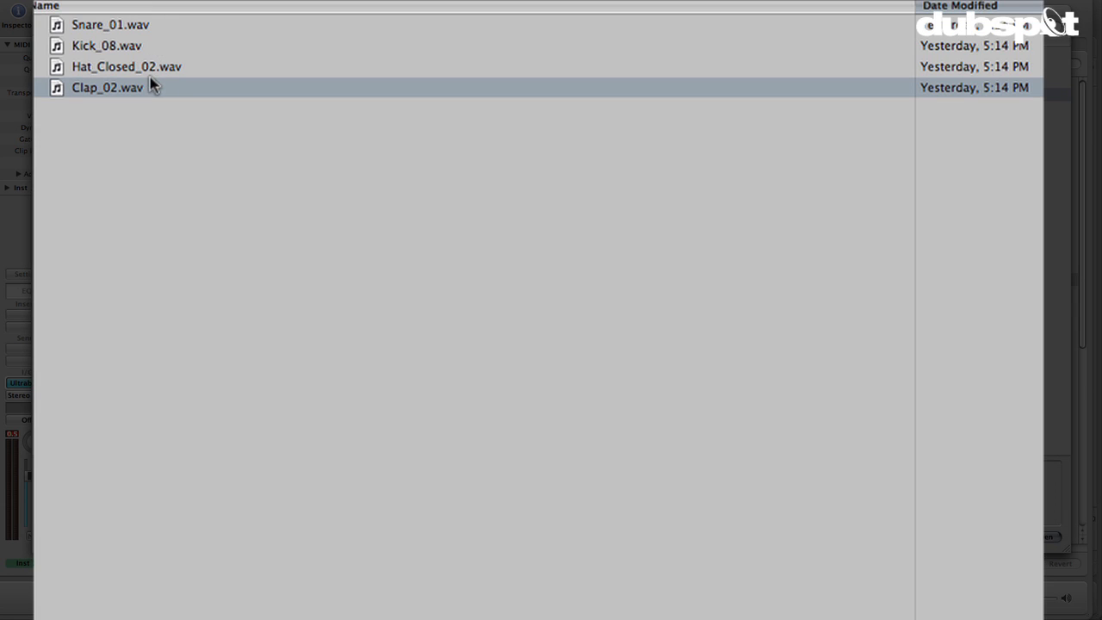
double_click(147, 66)
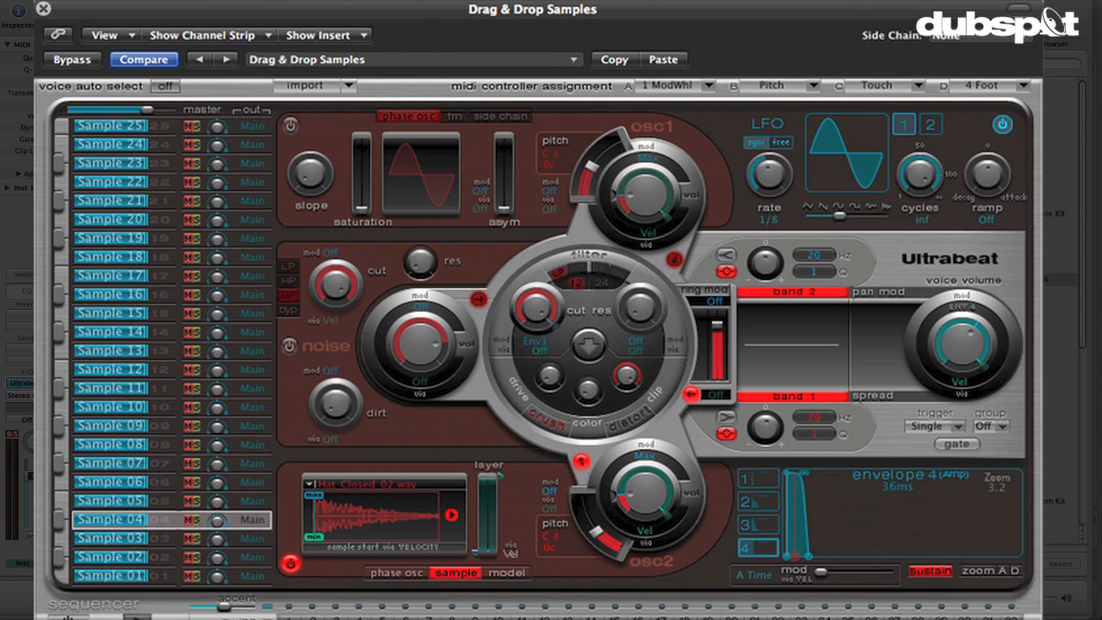
left_click(56, 520)
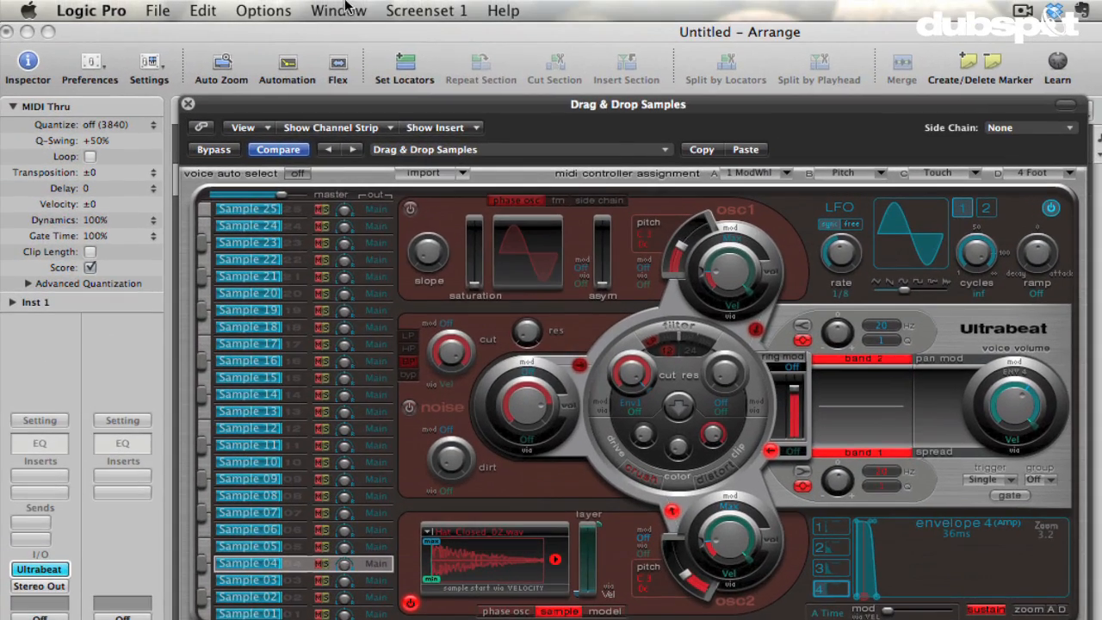
Step: Open the Environment window and close the Ultrabeat plug-in window covering its mixer
left_click(339, 10)
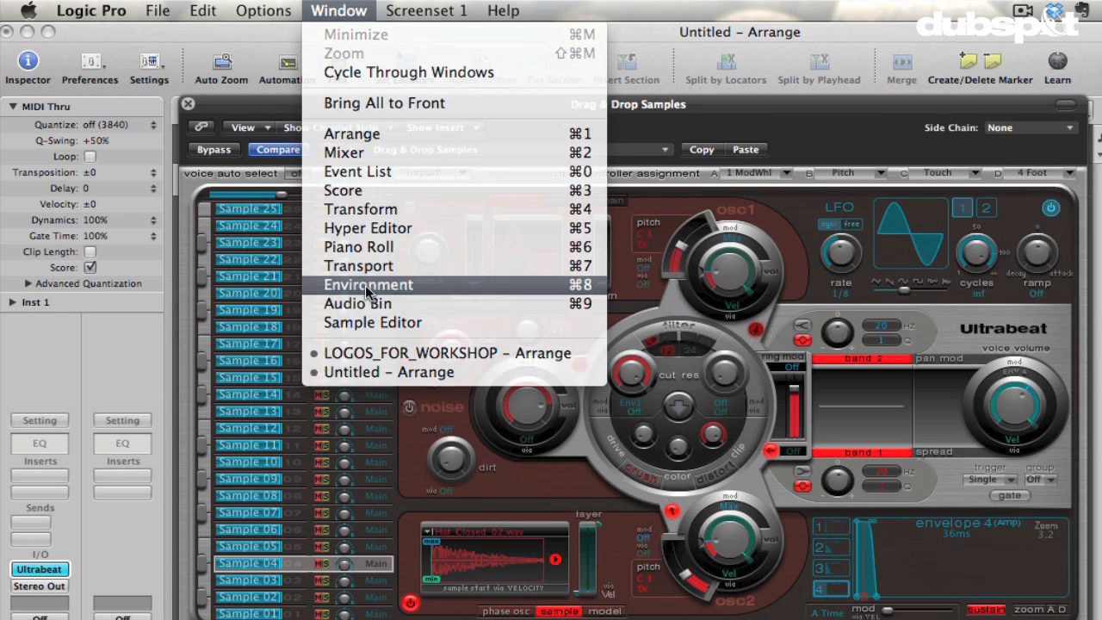
left_click(365, 285)
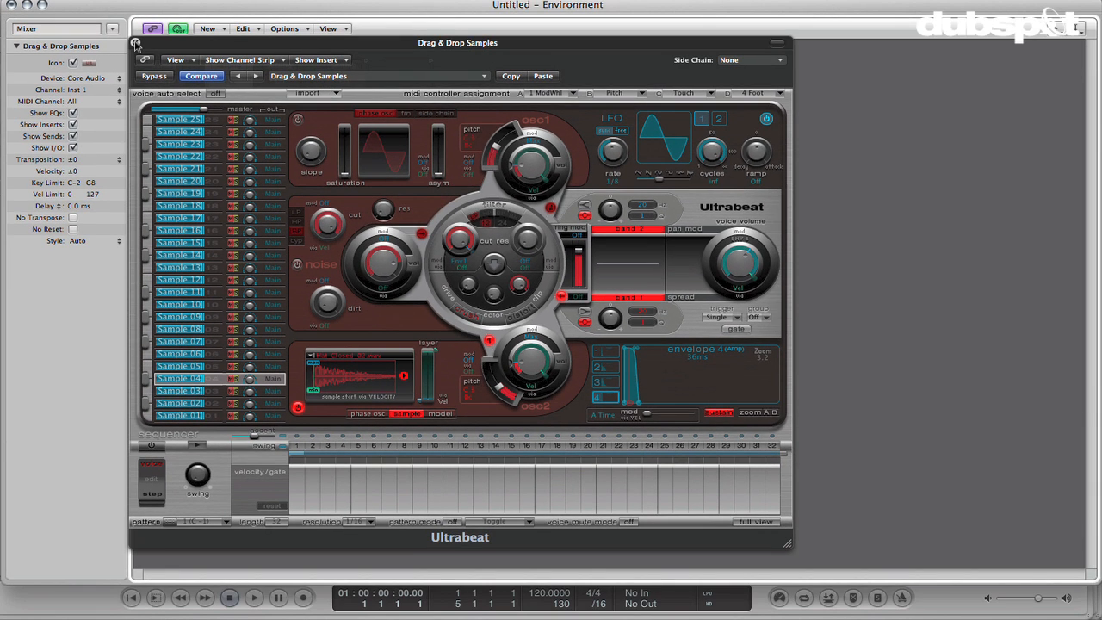
left_click(135, 43)
left_click(504, 243)
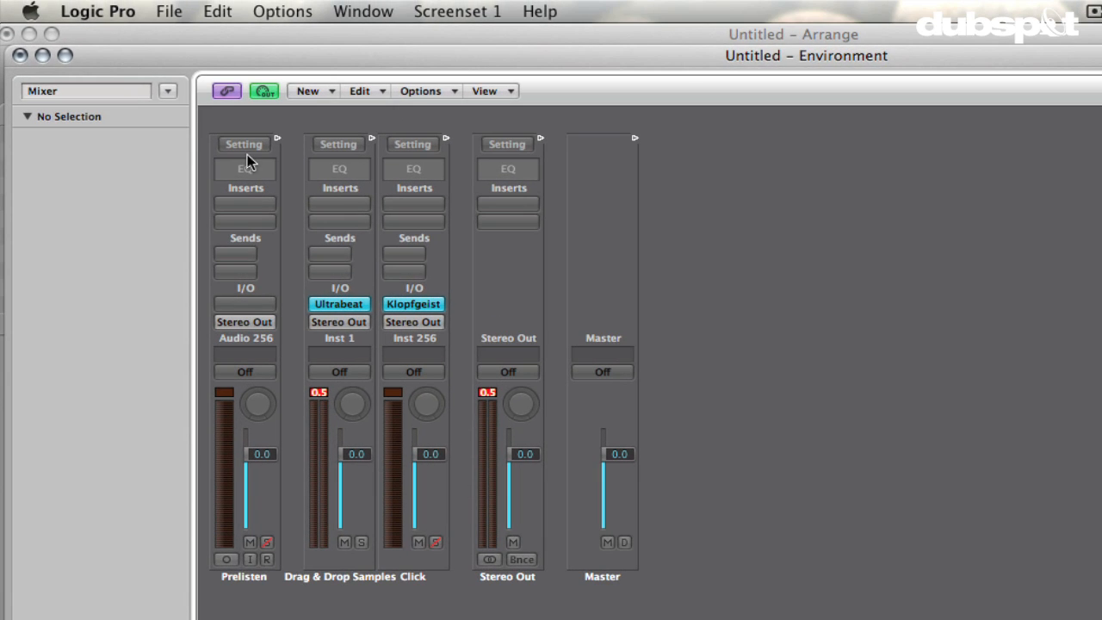
Step: Switch the Environment to the Click & Ports layer and select the Physical Input object
left_click(167, 86)
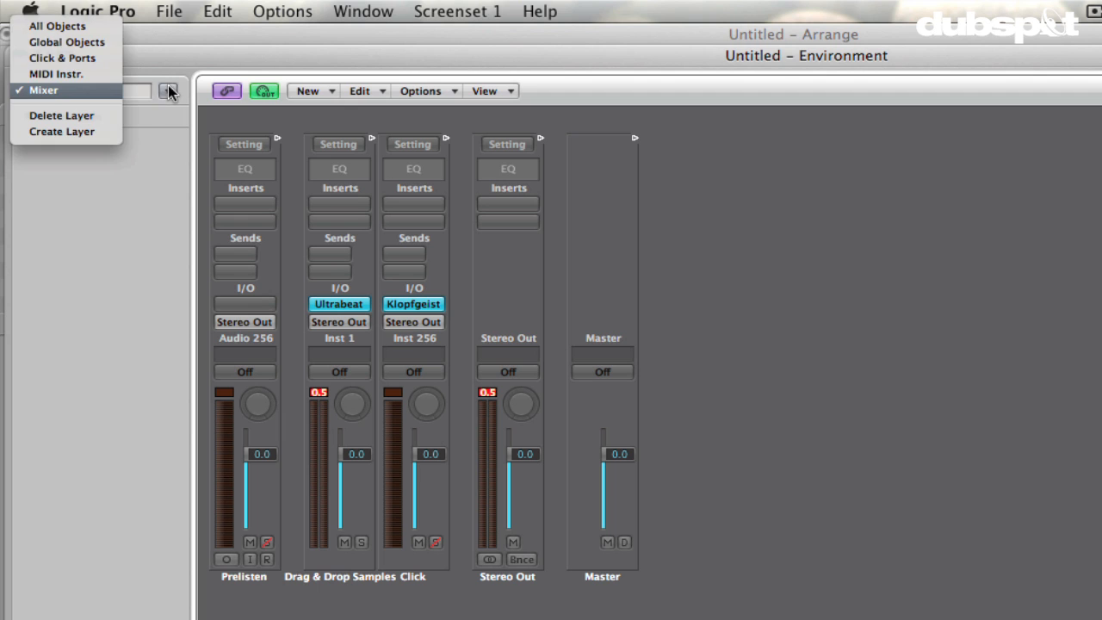
left_click(86, 61)
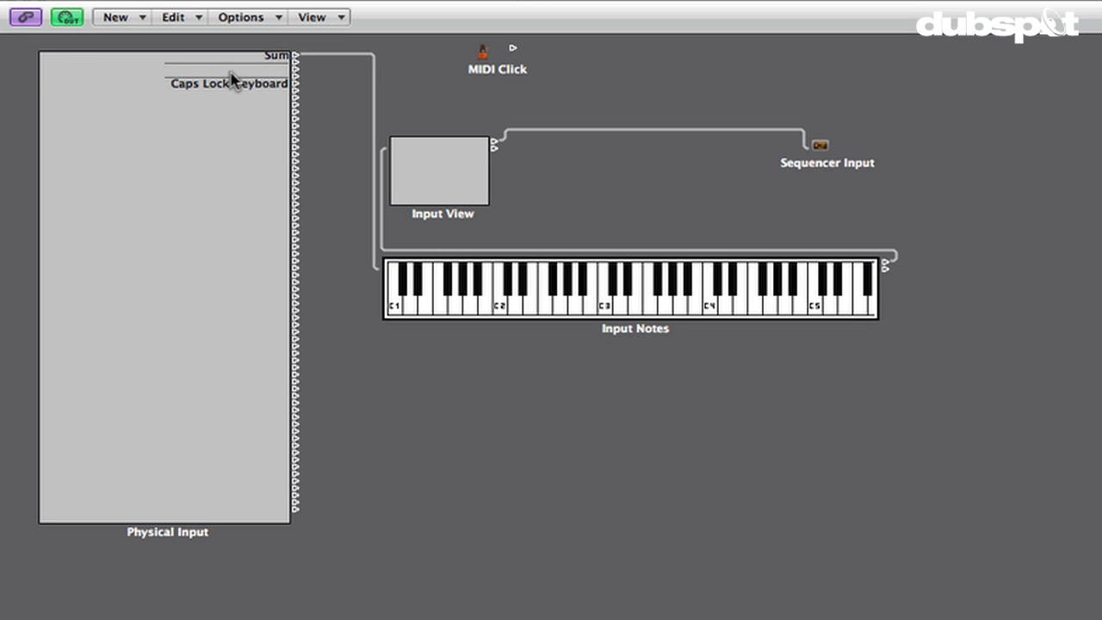
left_click(269, 81)
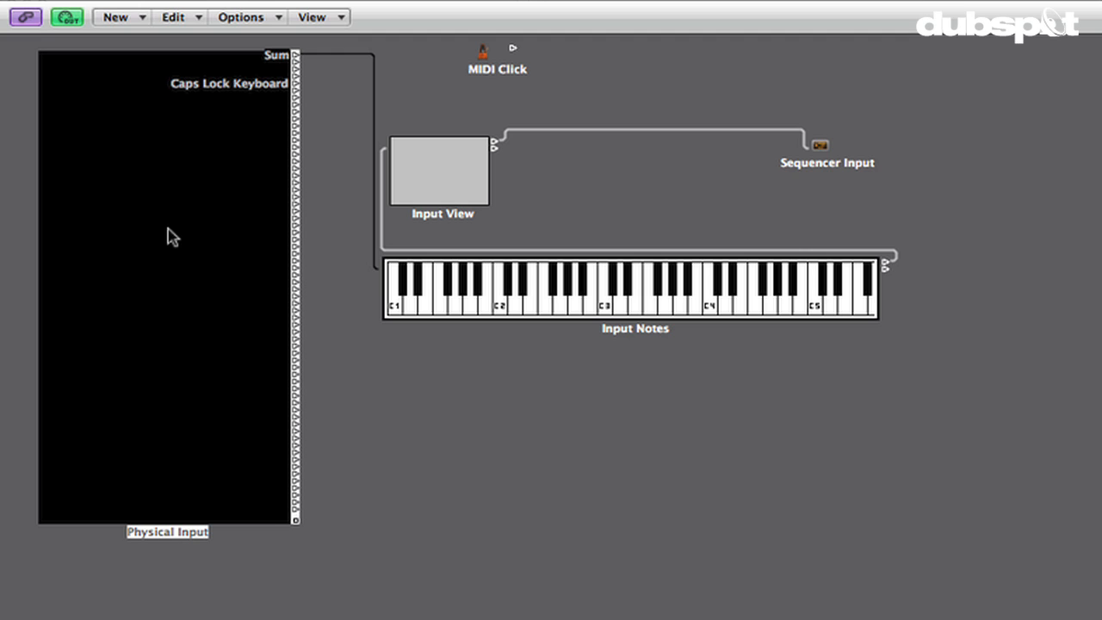
Step: Show the Caps Lock Keyboard and play C1, D1, C#1 and D#1 to check the MIDI path from Physical Input to Sequencer Input
key("Caps_Lock")
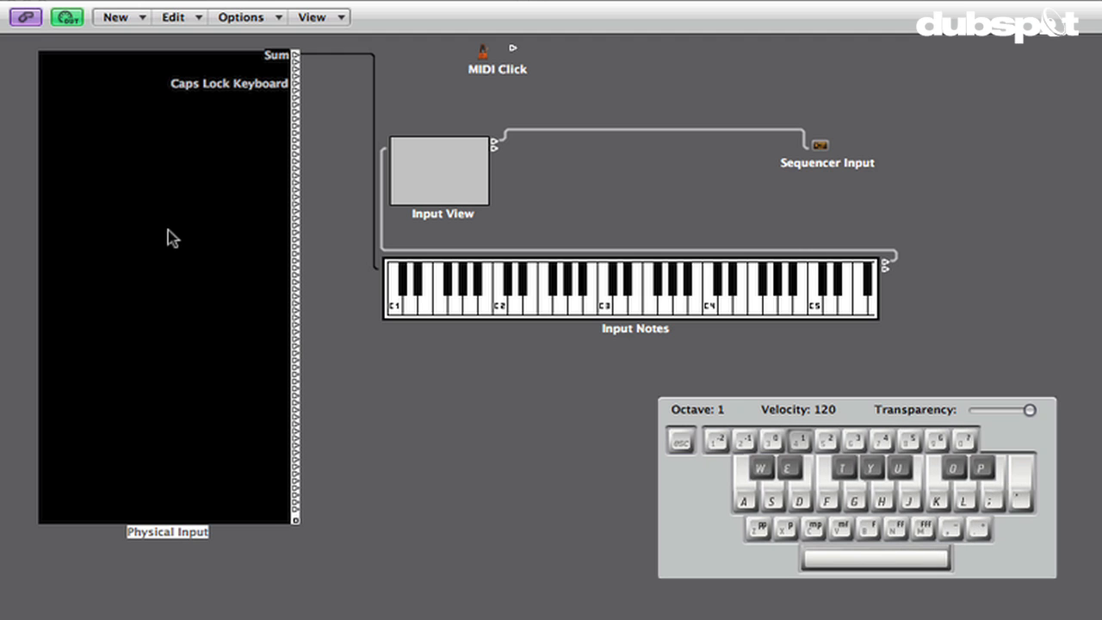
key("a")
key("a")
key("a")
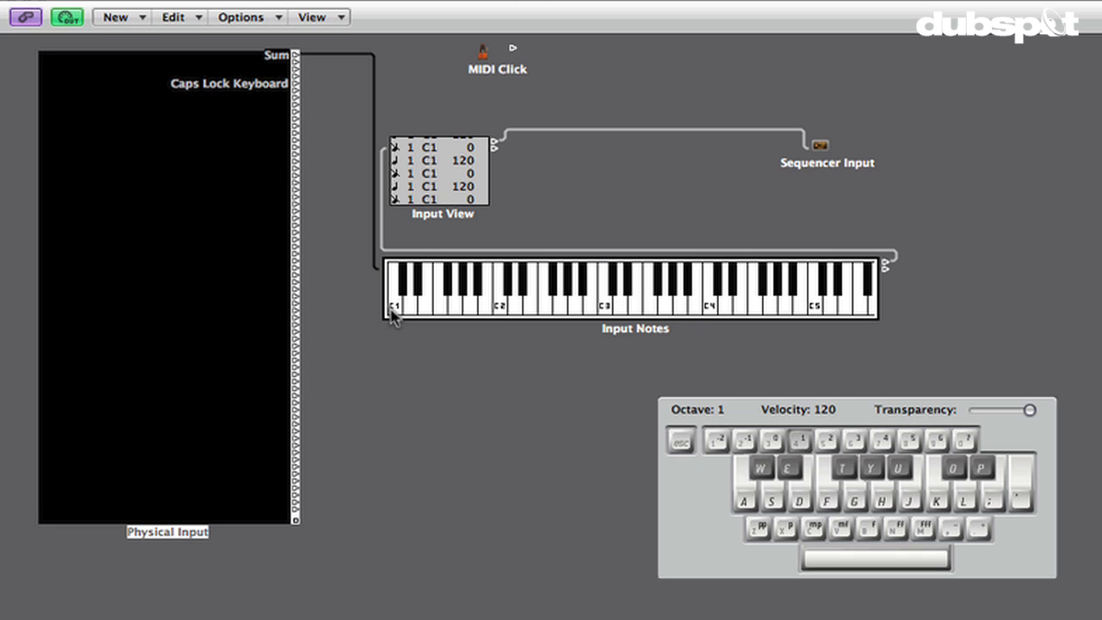
key("s")
key("s")
key("w")
key("w")
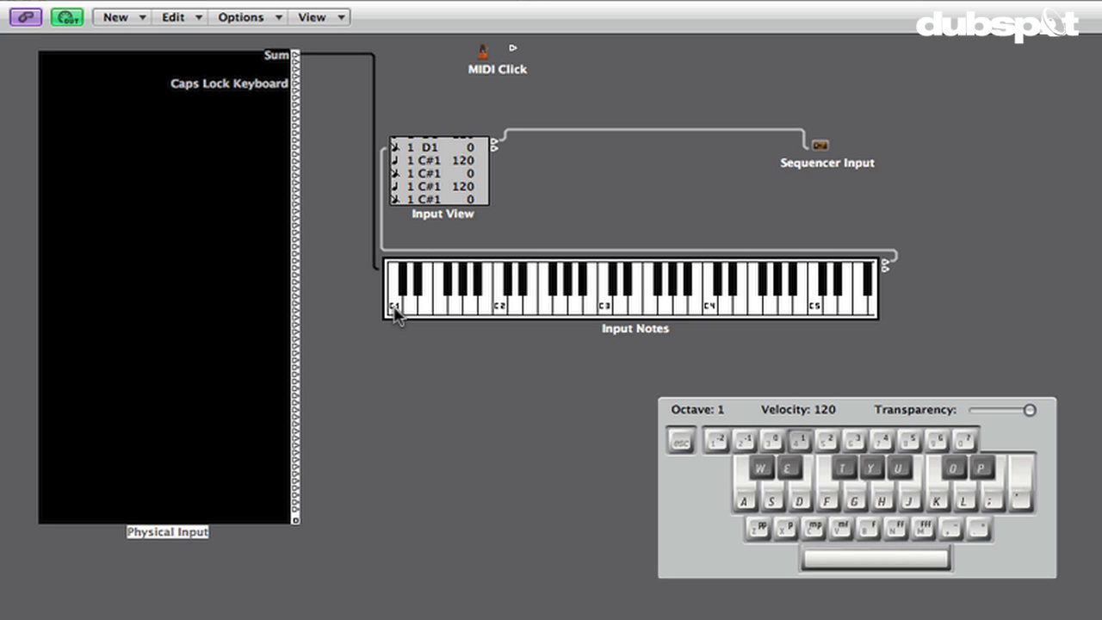
key("e")
key("e")
left_click(822, 148)
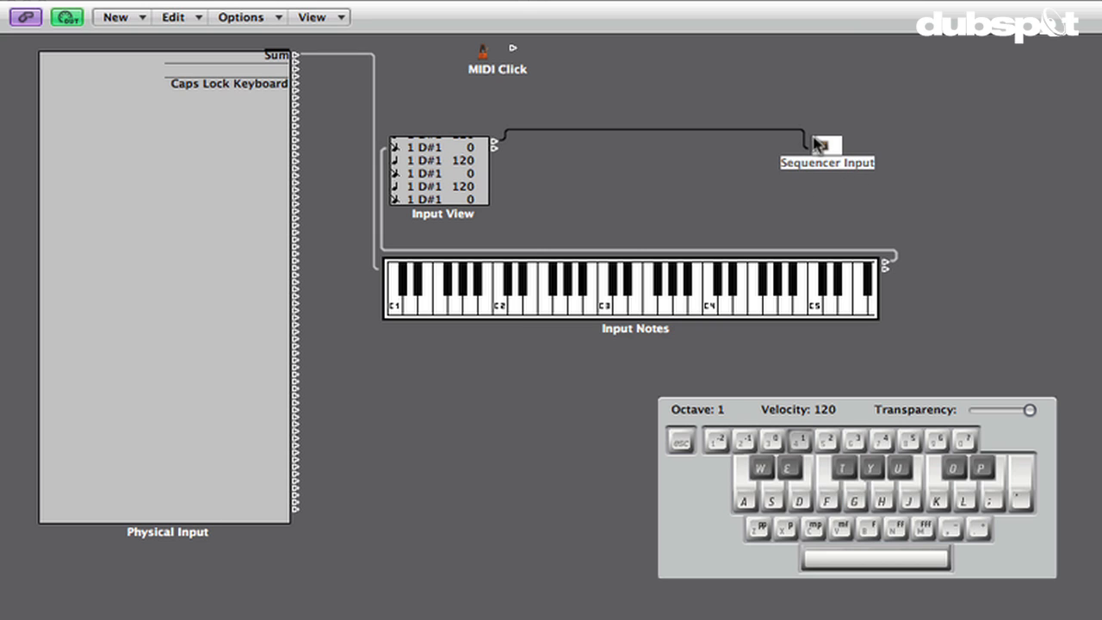
left_click(830, 124)
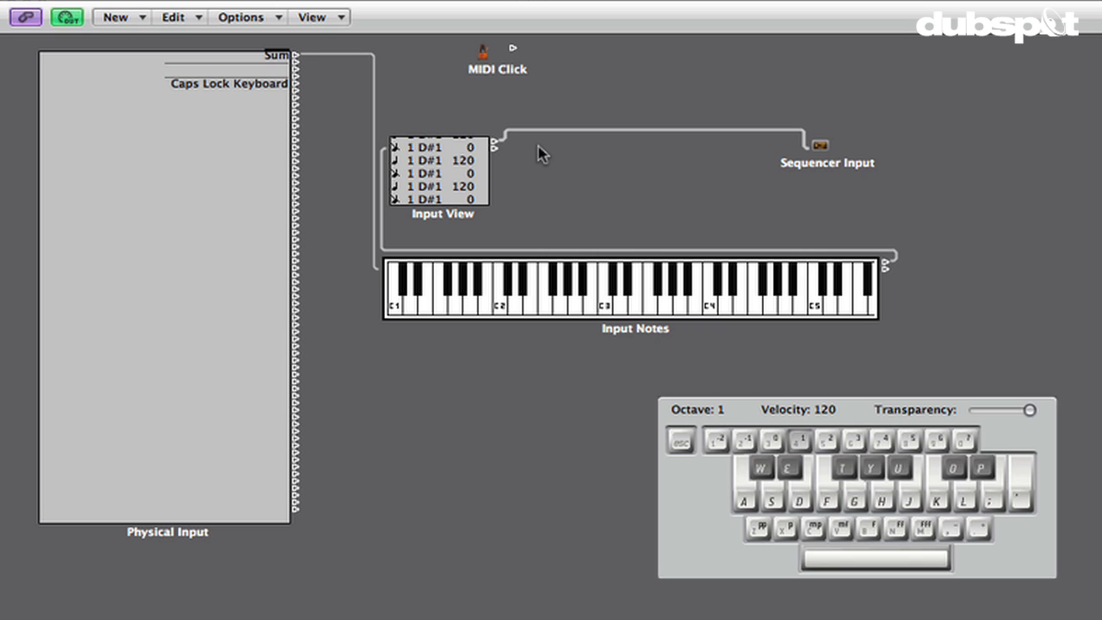
Step: Create an Arpeggiator object and place it between Input View and Sequencer Input
left_click(130, 19)
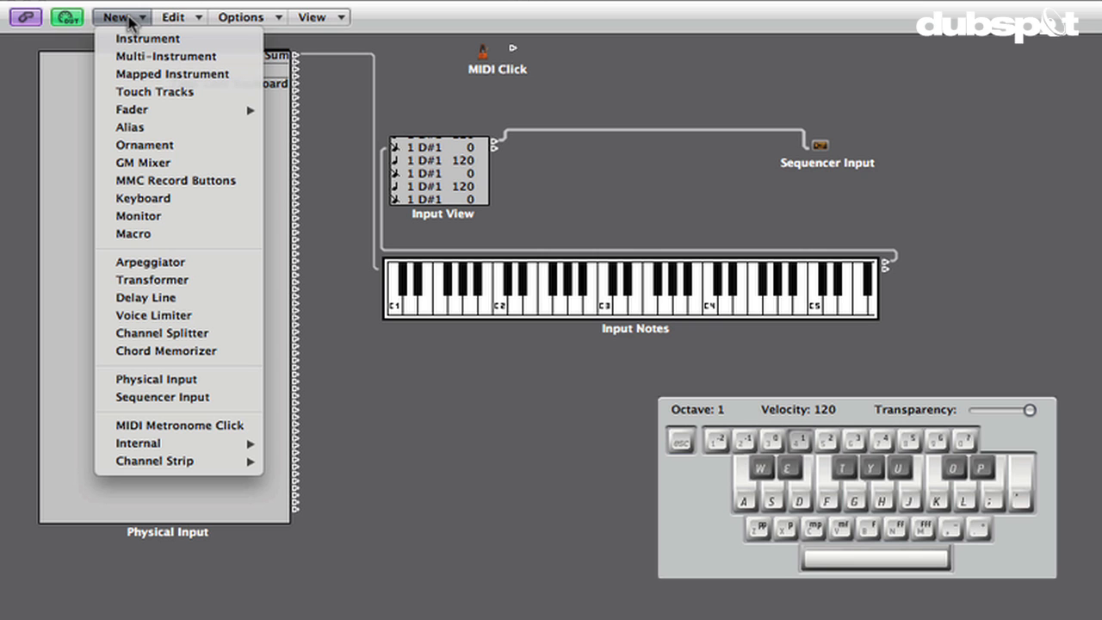
left_click(177, 263)
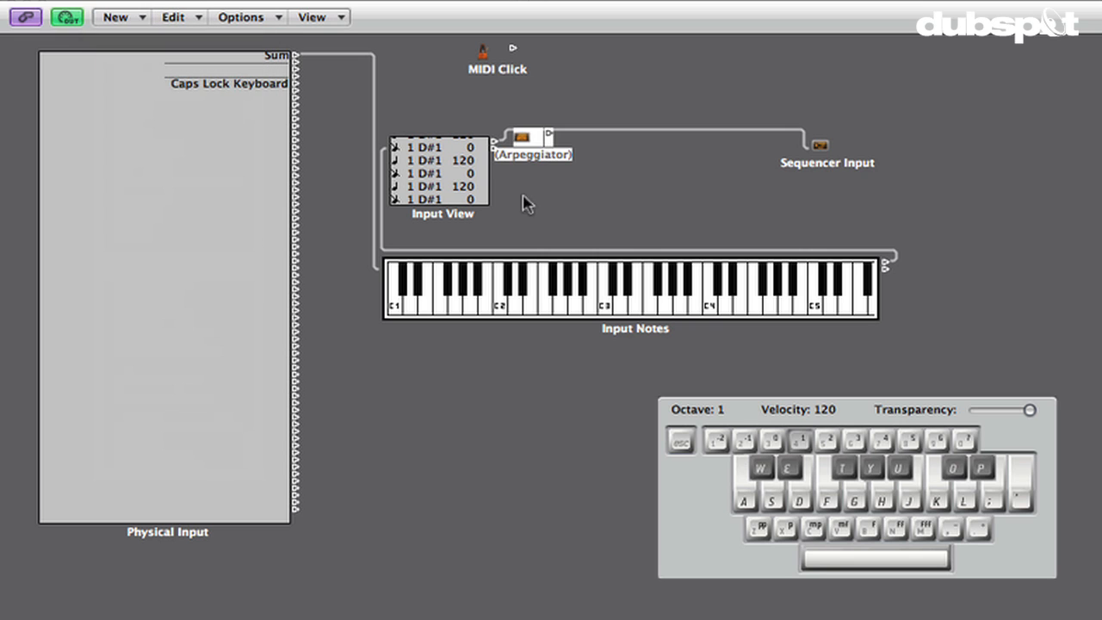
left_click(540, 196)
left_click_drag(532, 158, 624, 169)
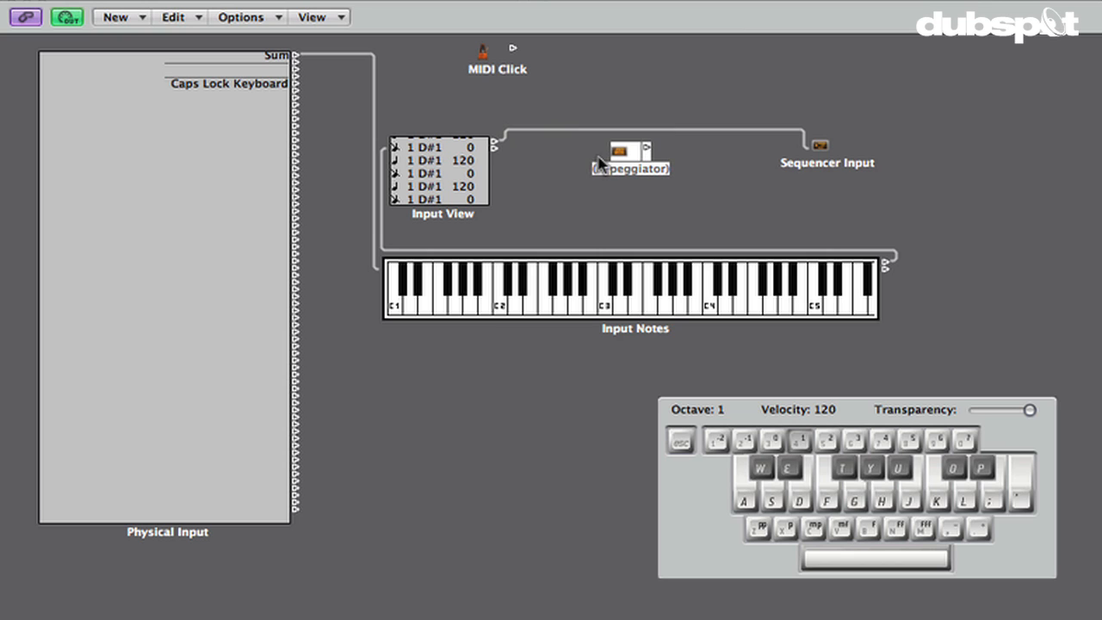
Step: Cable the Input View output into the Arpeggiator and select the Arpeggiator
left_click_drag(494, 142, 616, 154)
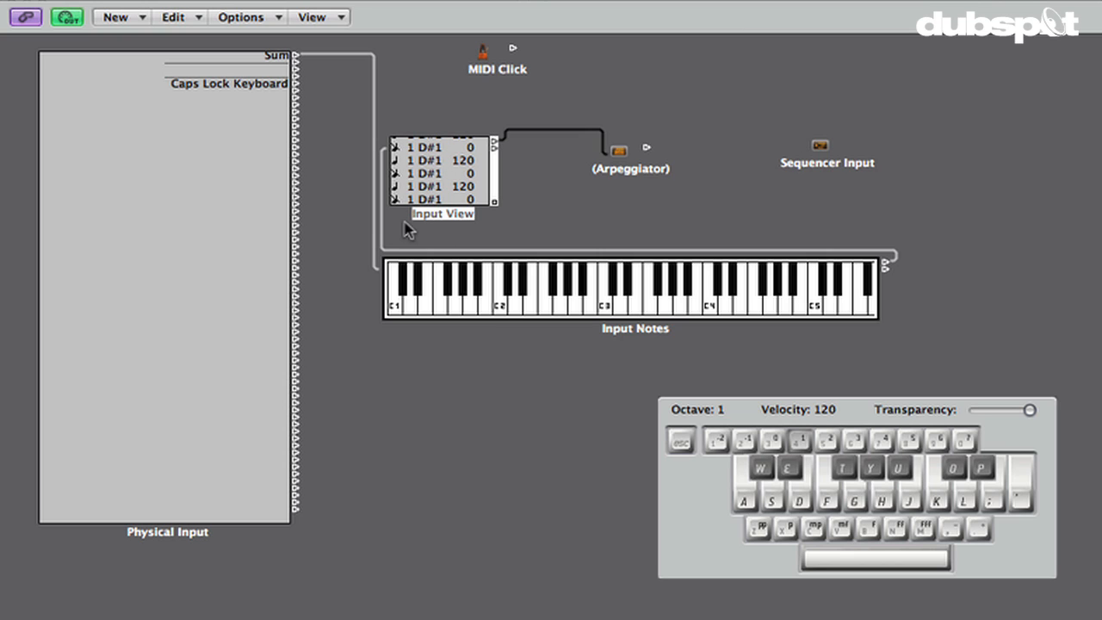
left_click(647, 153)
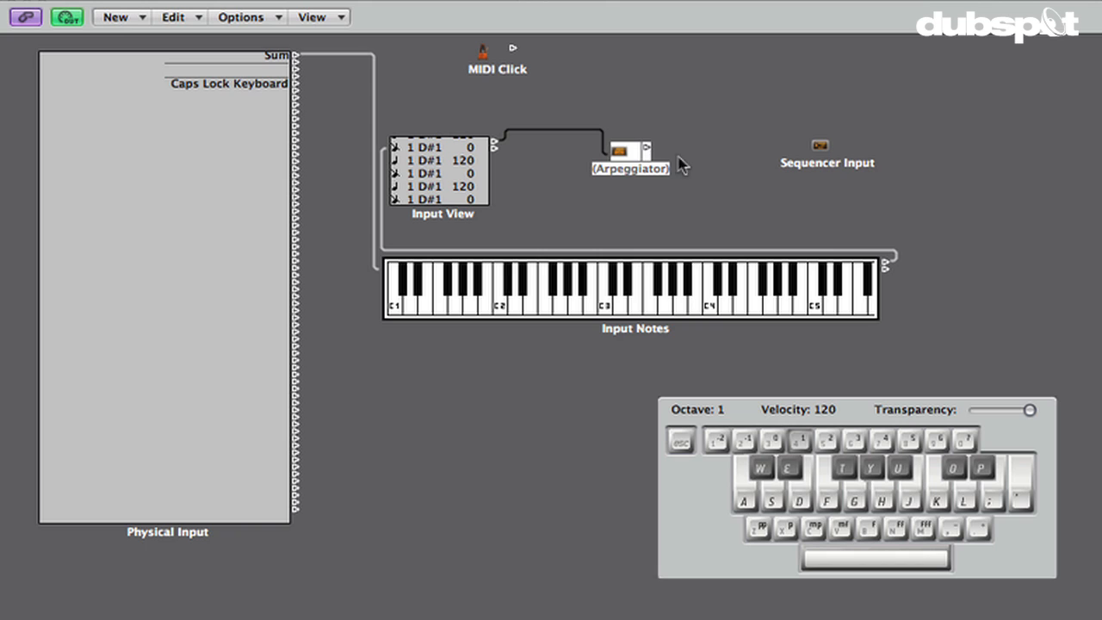
left_click(623, 156)
Step: Play C1 and D1 on the Caps Lock Keyboard to test the signal with the Arpeggiator's output uncabled
key("a")
key("a")
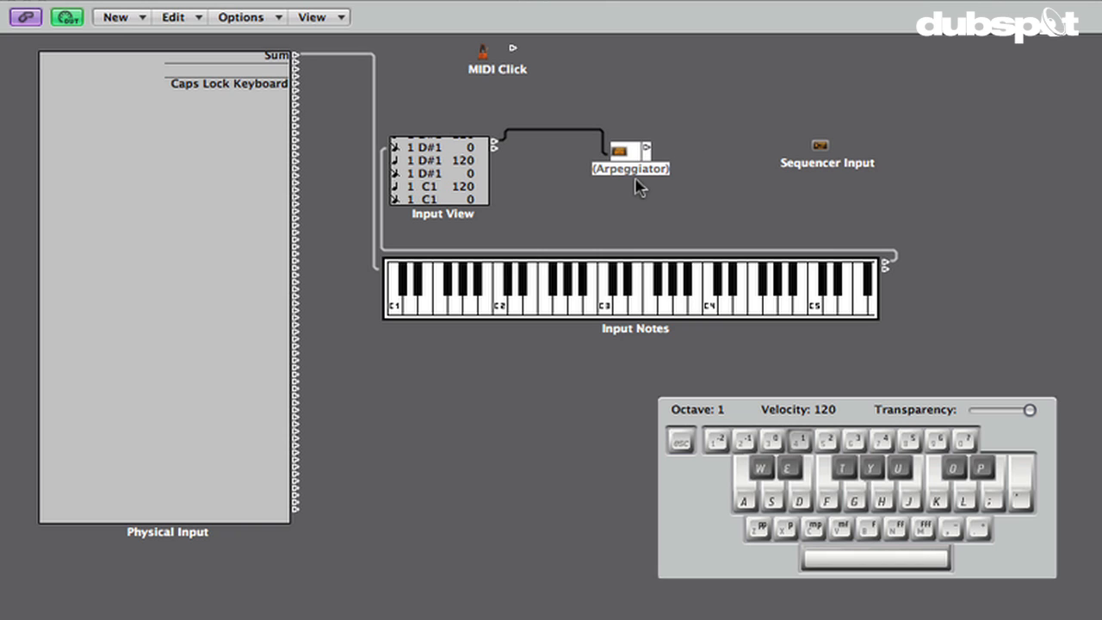
key("s")
key("s")
key("s")
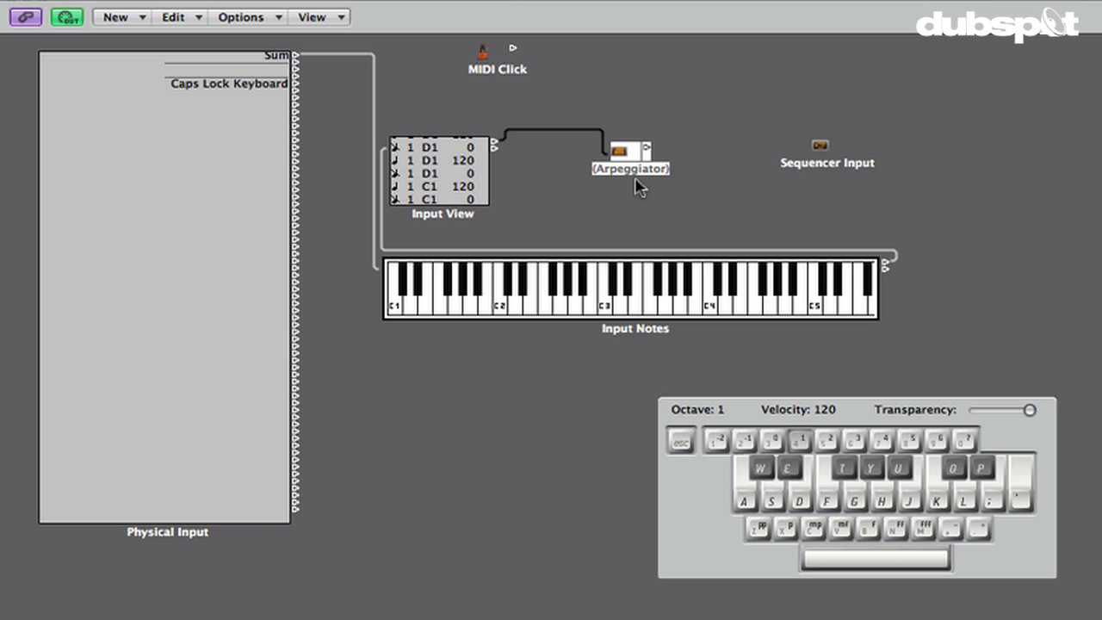
key("a")
key("Caps_Lock")
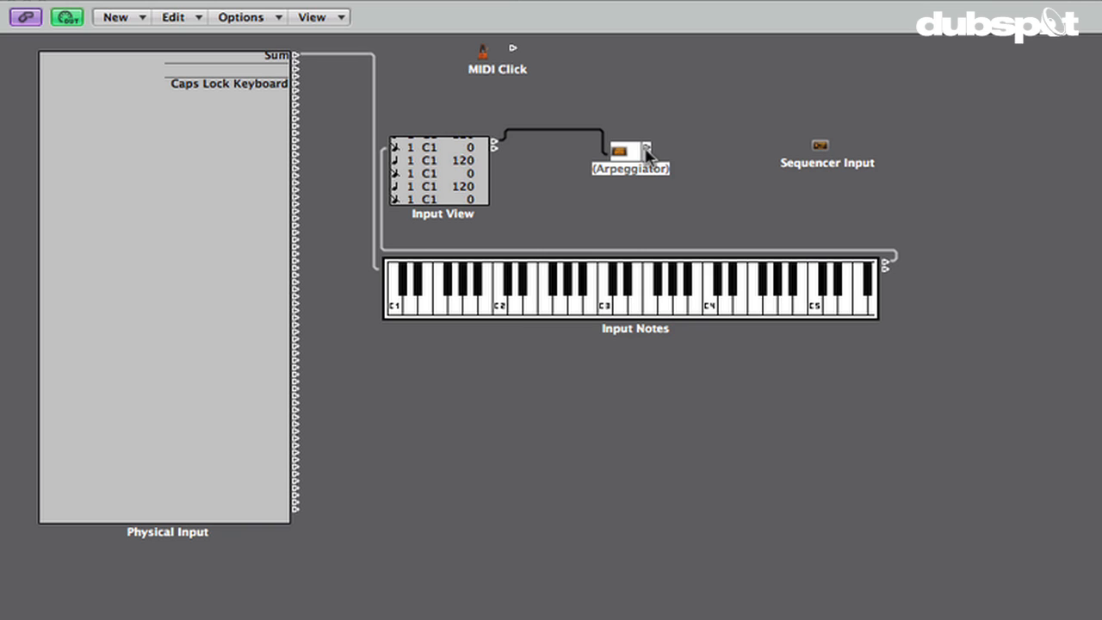
Step: Cable the Arpeggiator's output to Sequencer Input
left_click_drag(646, 151, 643, 145)
left_click_drag(680, 147, 815, 154)
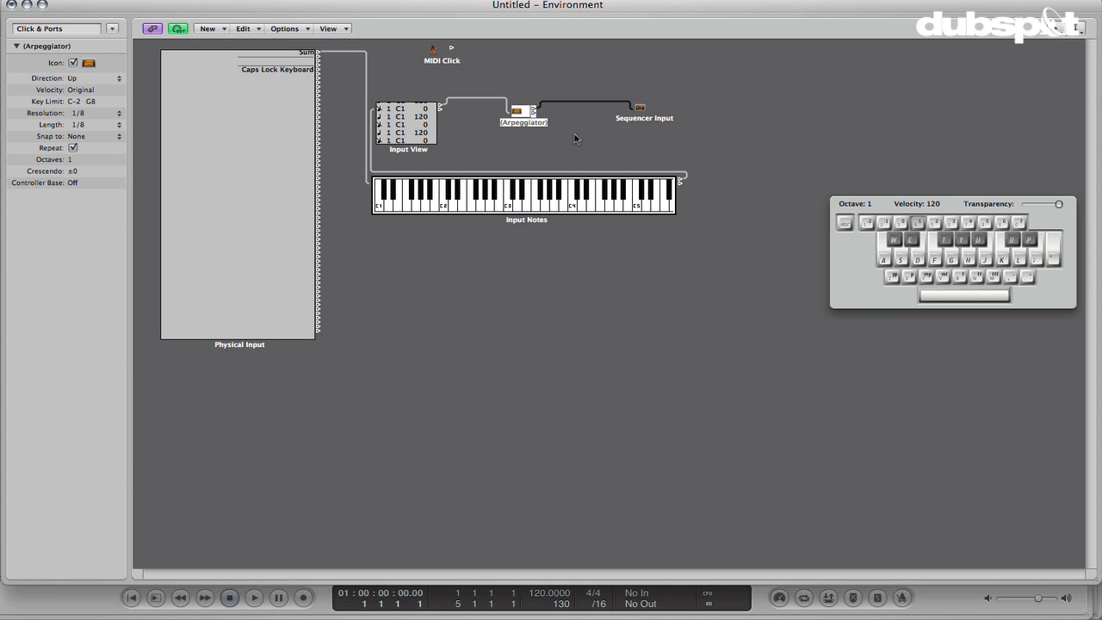
Step: Start playback and audition C1, D1 and D#1 through the Arpeggiator
key("space")
key("a")
key("s")
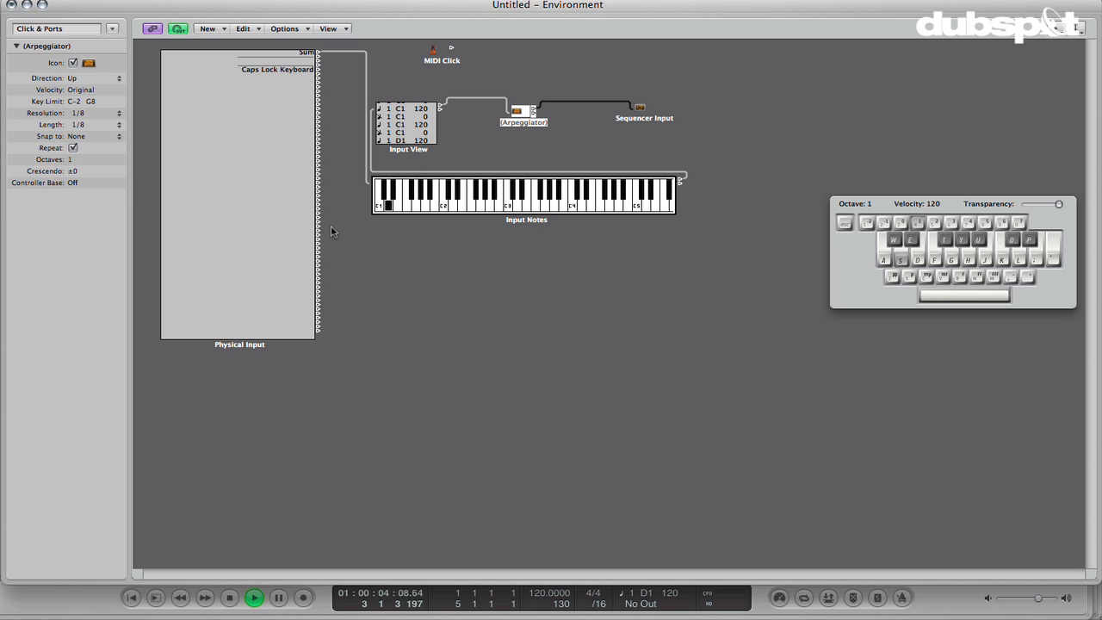
key("e")
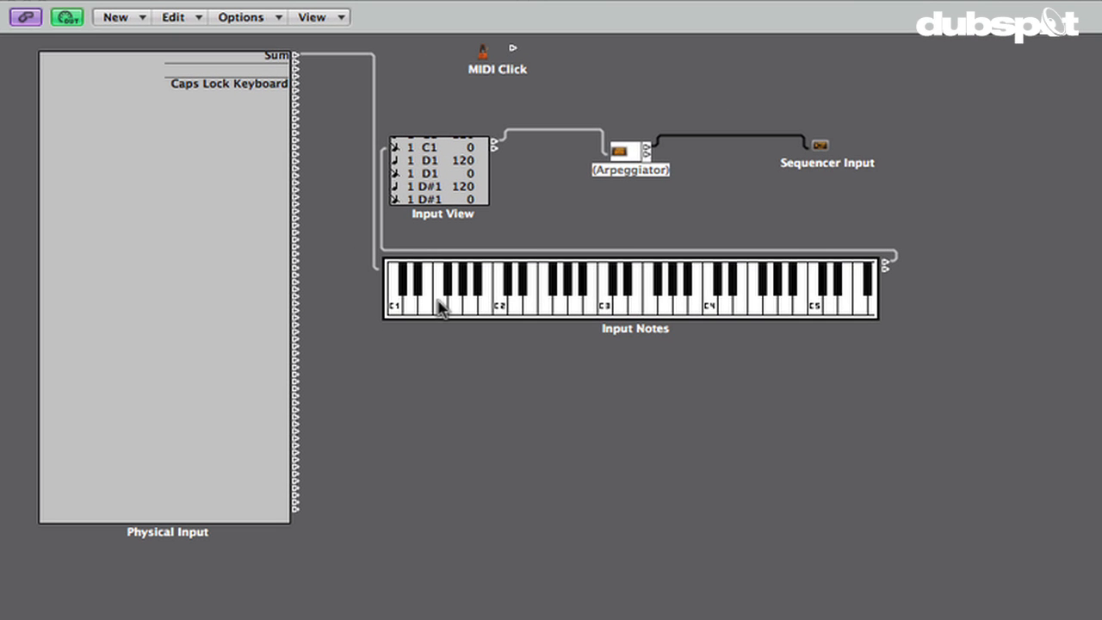
left_click(419, 295)
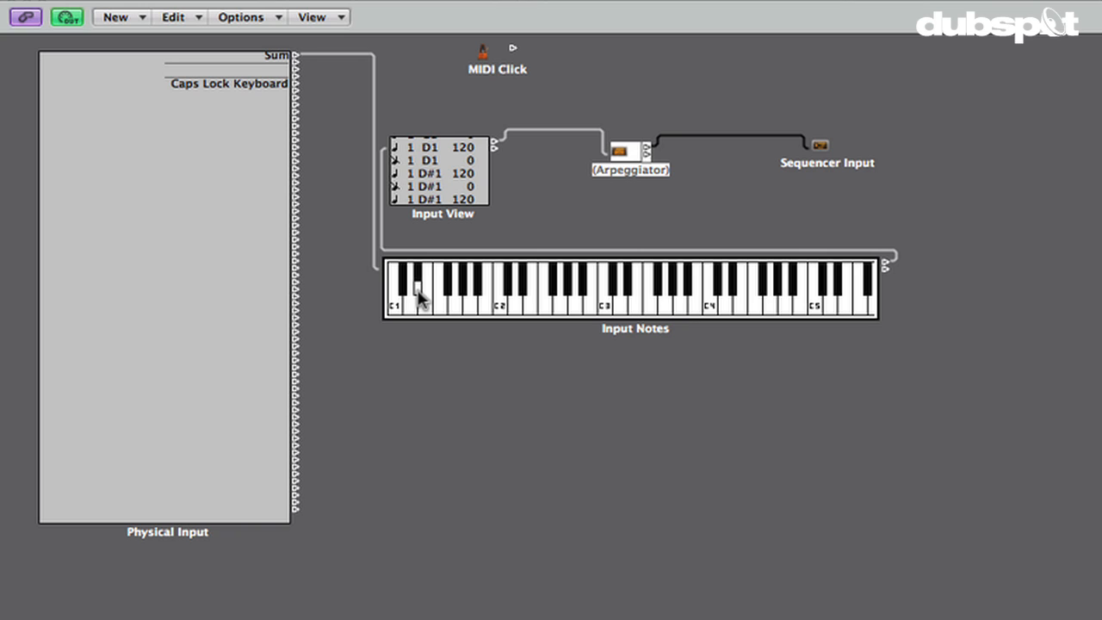
left_click(419, 295)
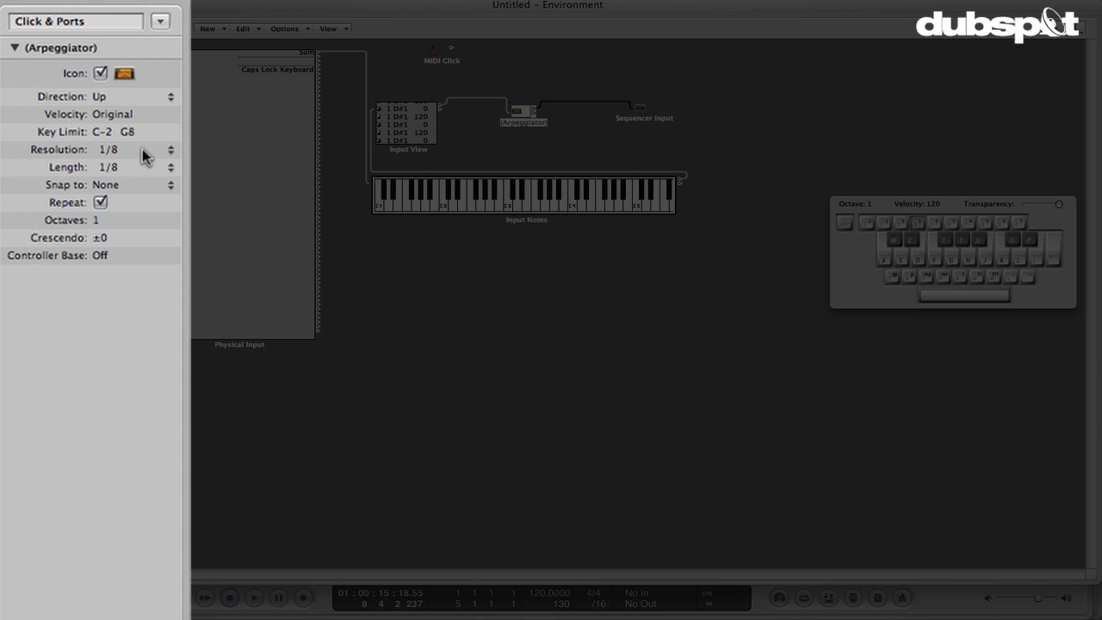
Step: Set the Arpeggiator's resolution to 1/16, audition D#1 and stop playback
left_click(153, 149)
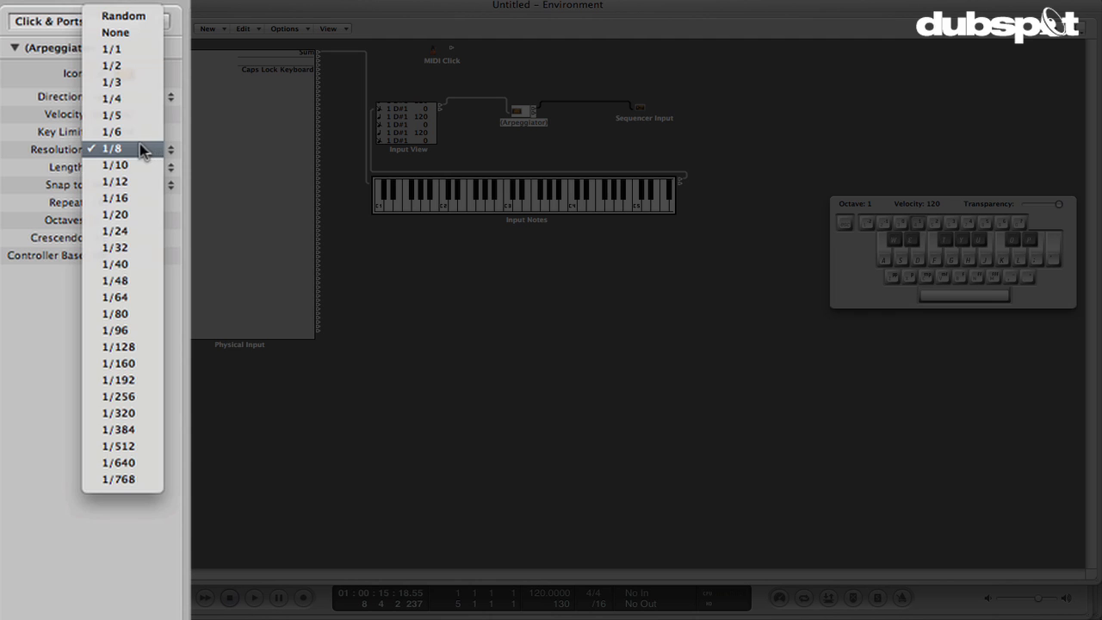
left_click(135, 210)
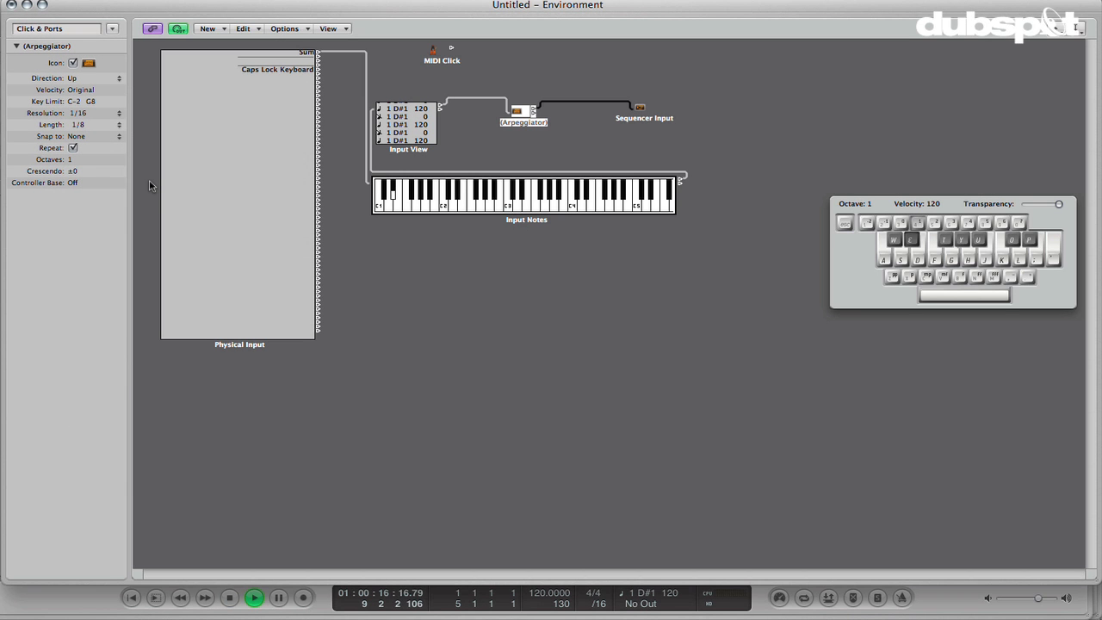
key("space")
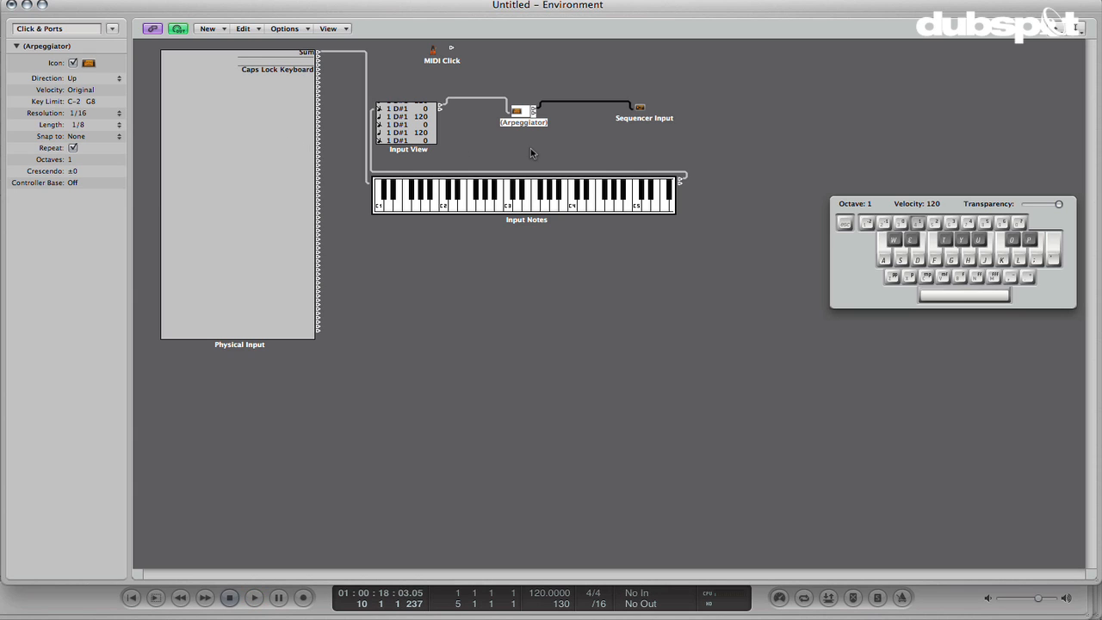
Step: Move the Arpeggiator closer to Sequencer Input to make room after Input View
left_click(521, 112)
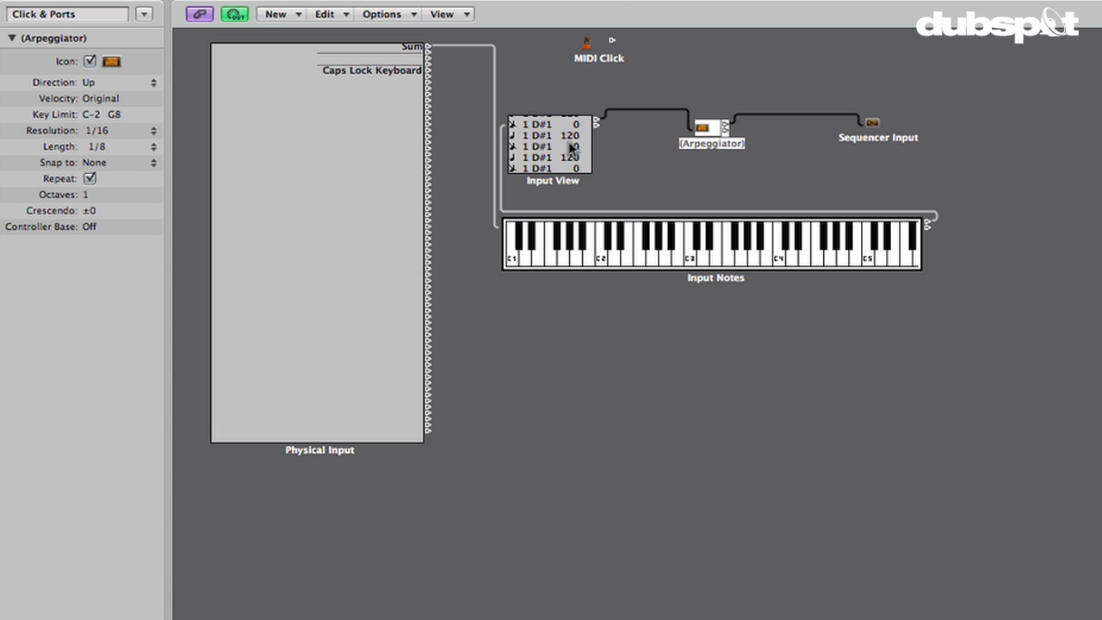
left_click(725, 185)
left_click_drag(705, 136, 735, 144)
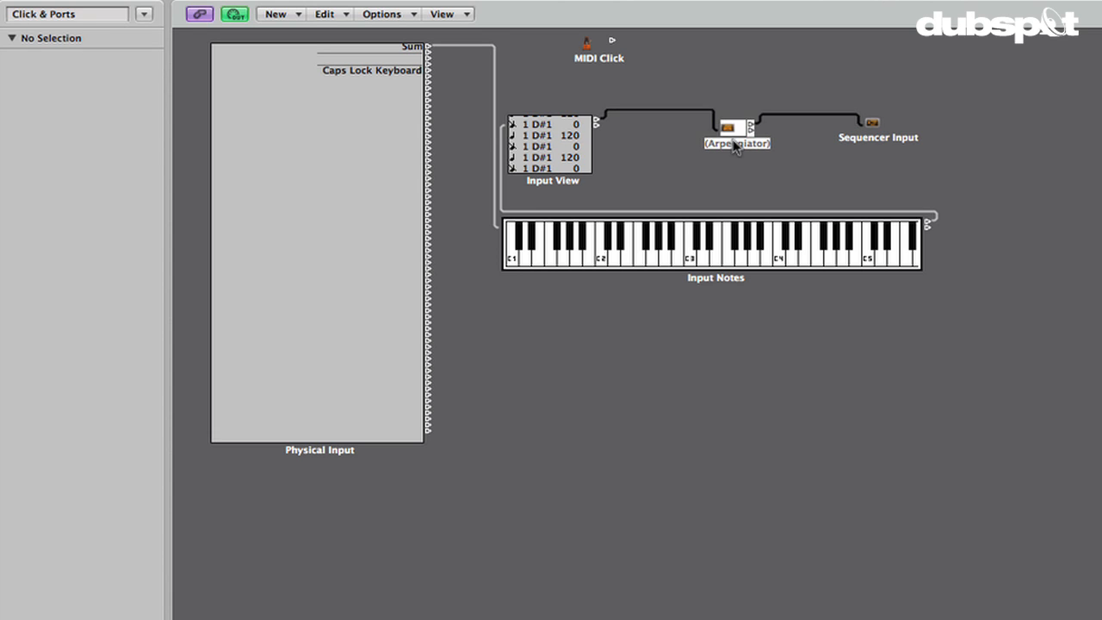
Step: Add a Transformer between Input View and the Arpeggiator, and cable Input View through it into the Arpeggiator
left_click(274, 15)
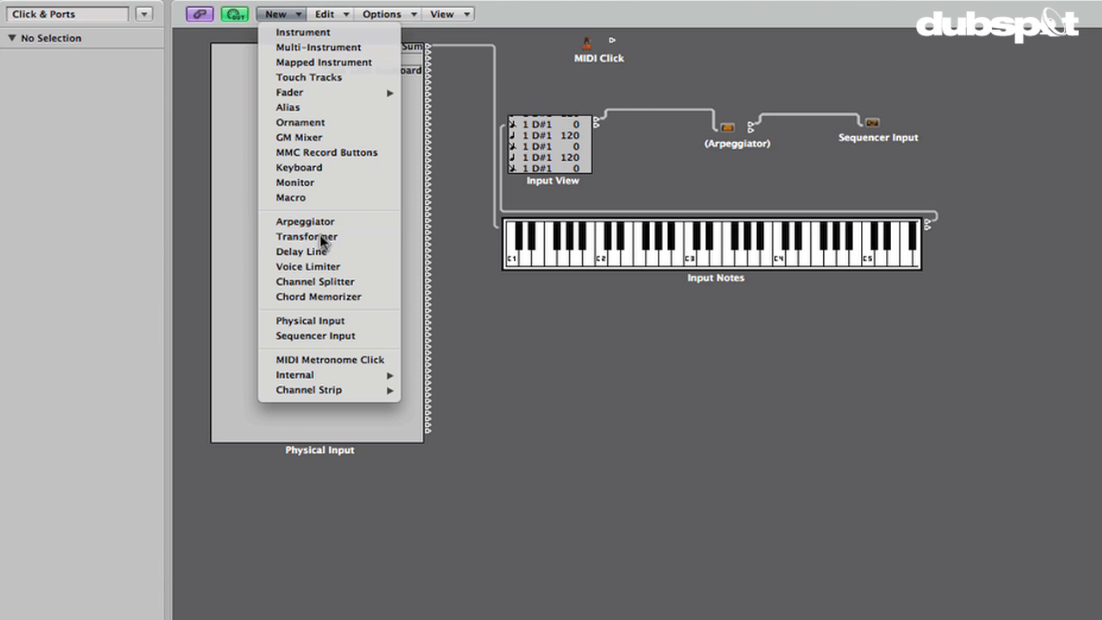
left_click(306, 237)
left_click(617, 177)
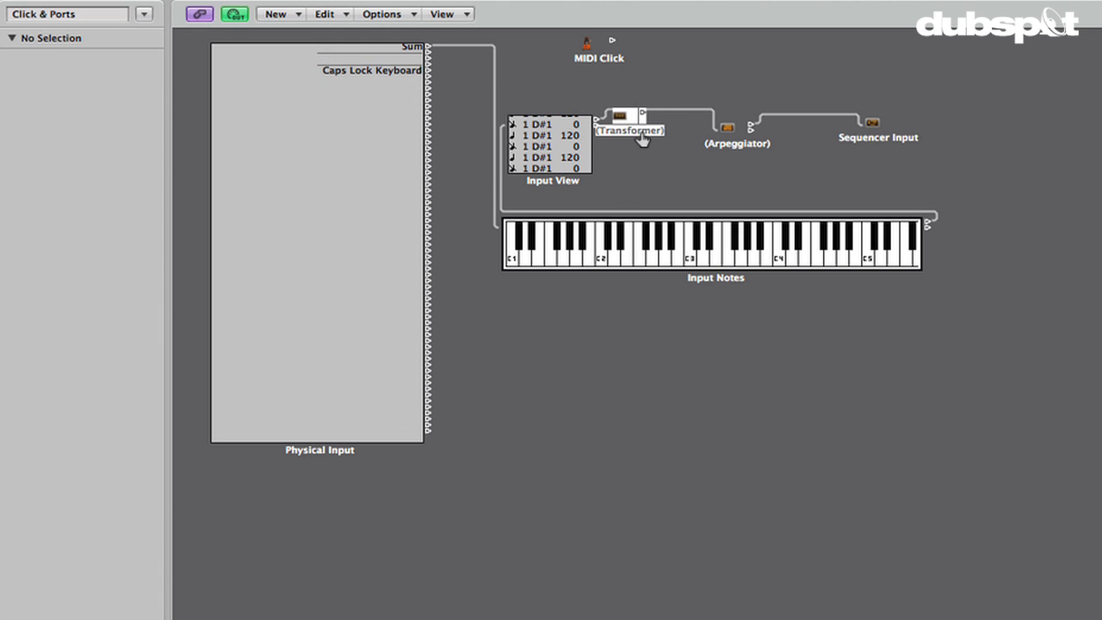
left_click_drag(641, 140, 641, 135)
left_click(644, 161)
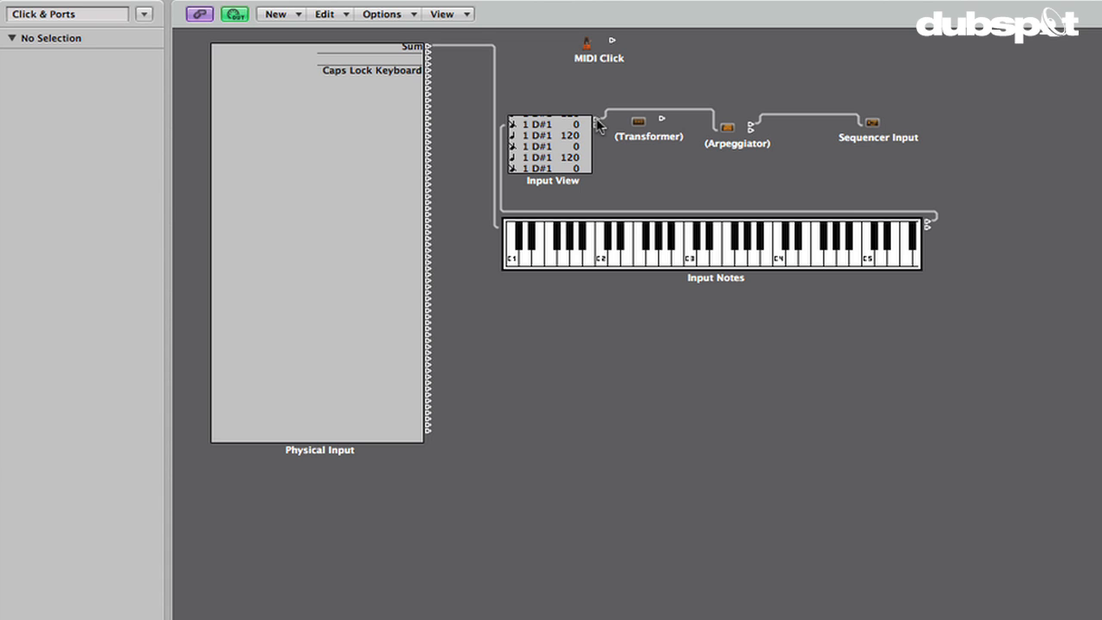
left_click_drag(596, 124, 727, 128)
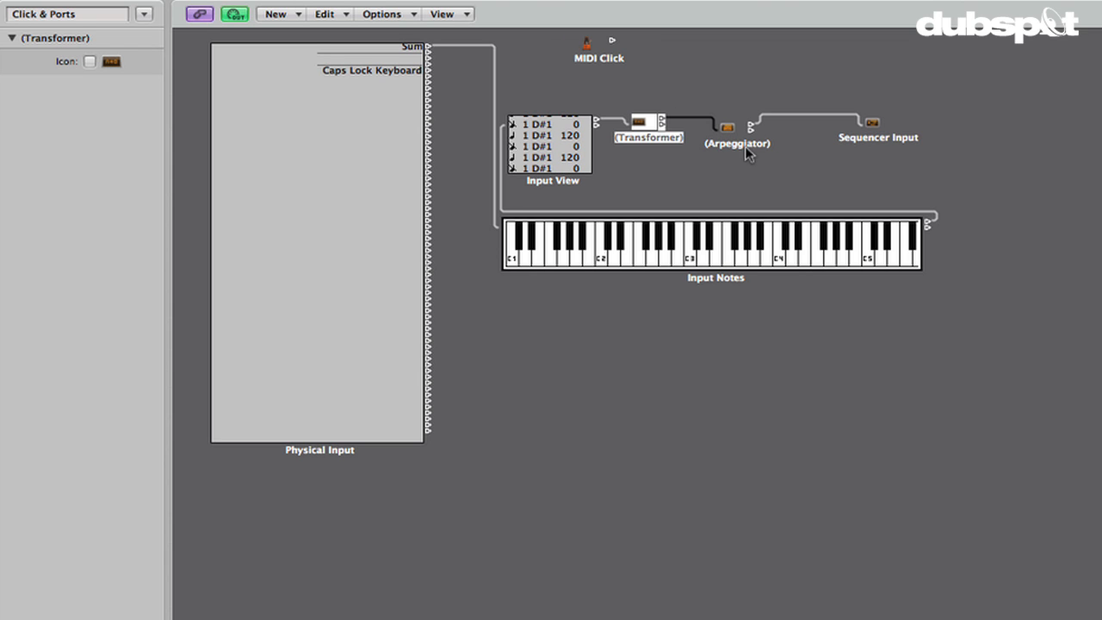
Step: Open the Transformer and set its mode to Condition splitter (true -> top cable) with the Status condition equal to Note
double_click(640, 123)
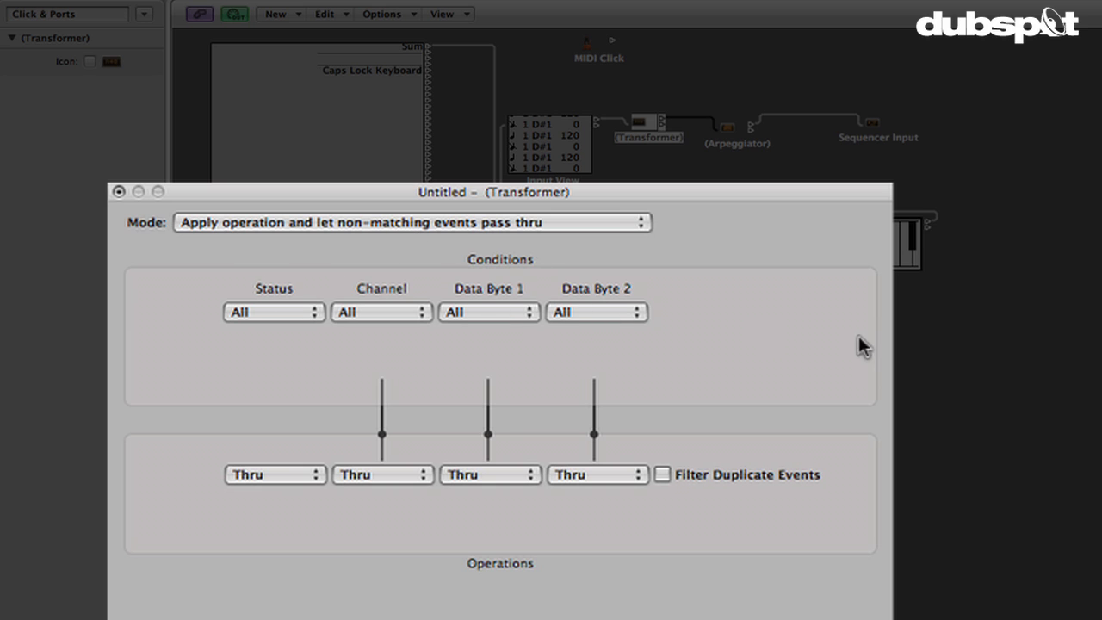
left_click(318, 224)
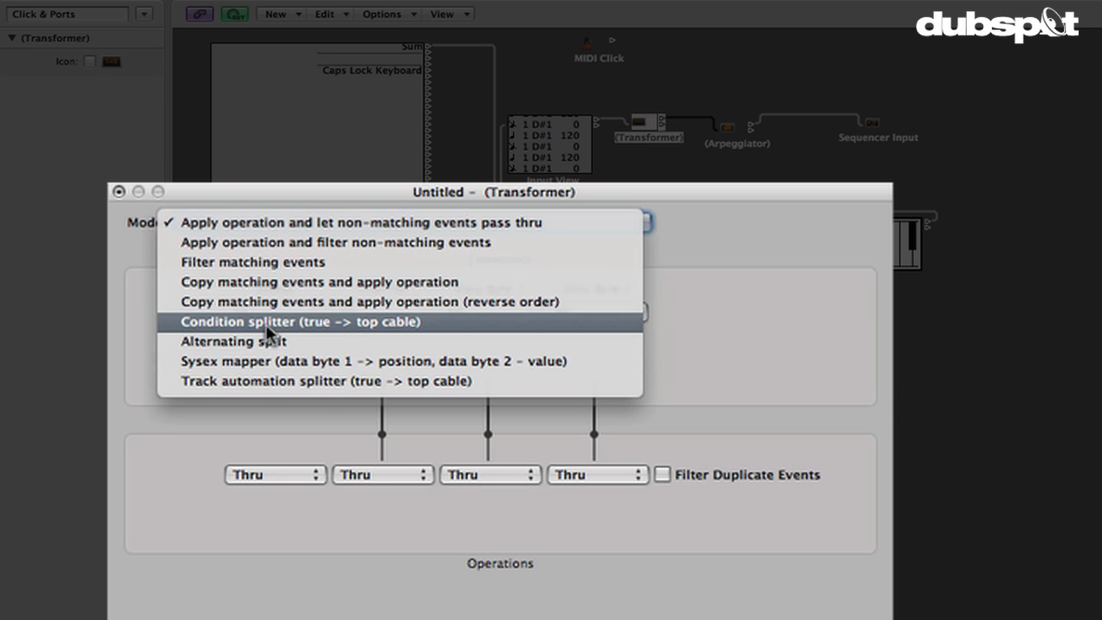
left_click(411, 325)
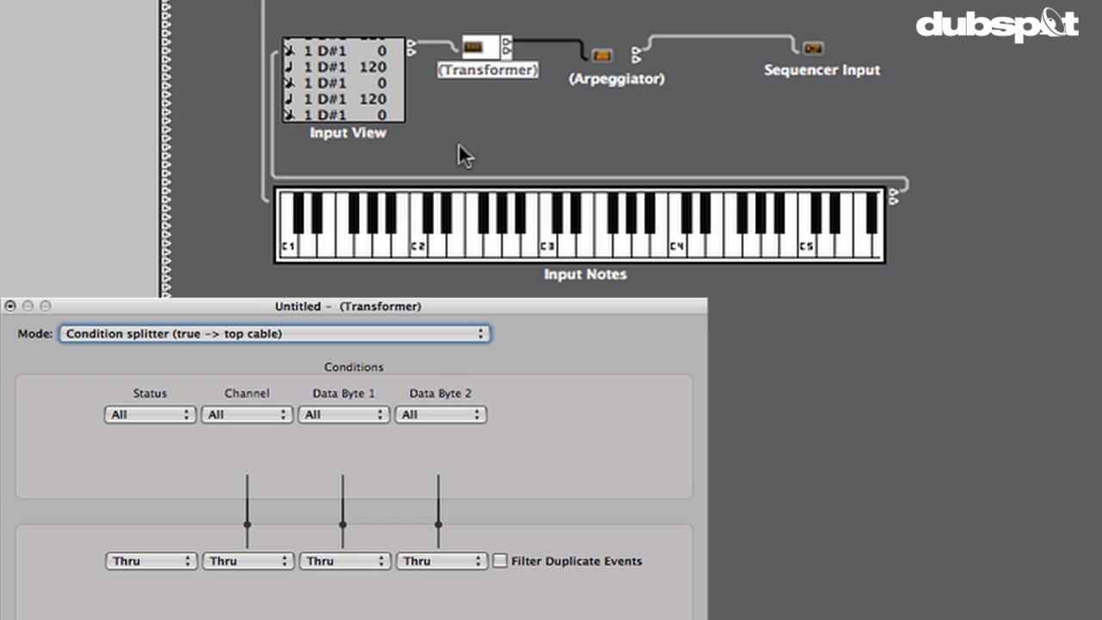
left_click(133, 415)
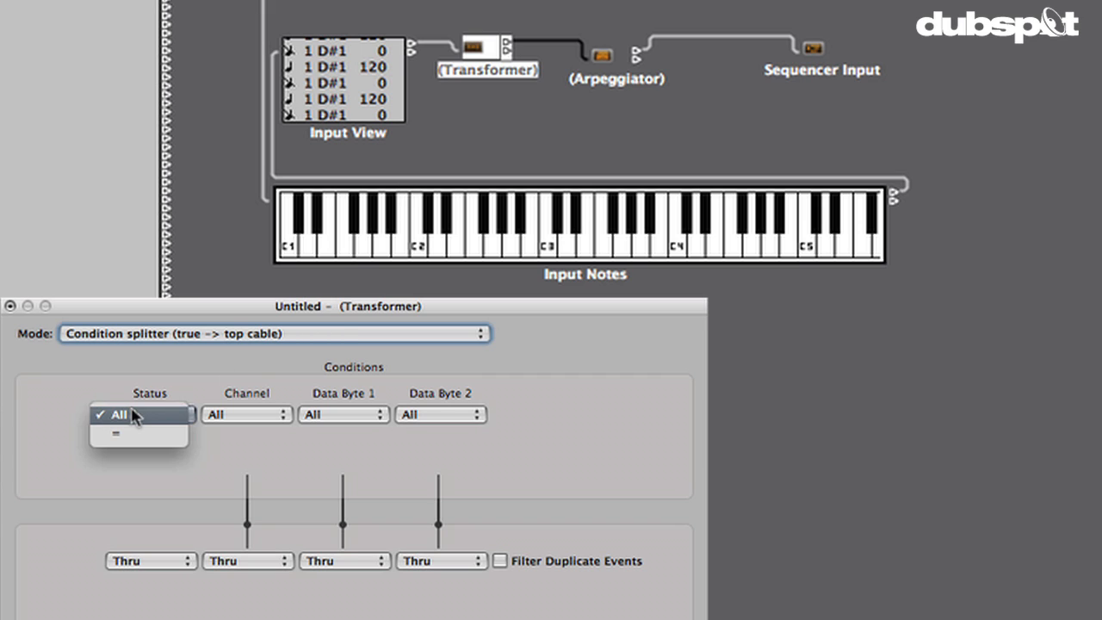
left_click(134, 433)
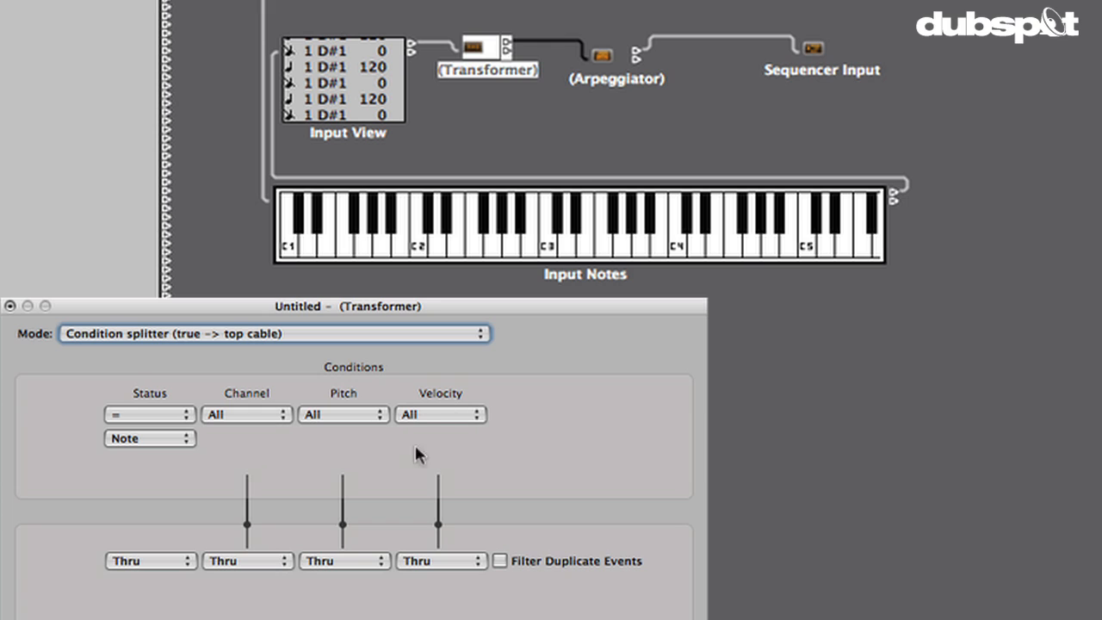
Step: Set the Transformer's Pitch condition equal to D#1 and cable its second output directly to Sequencer Input
left_click(340, 417)
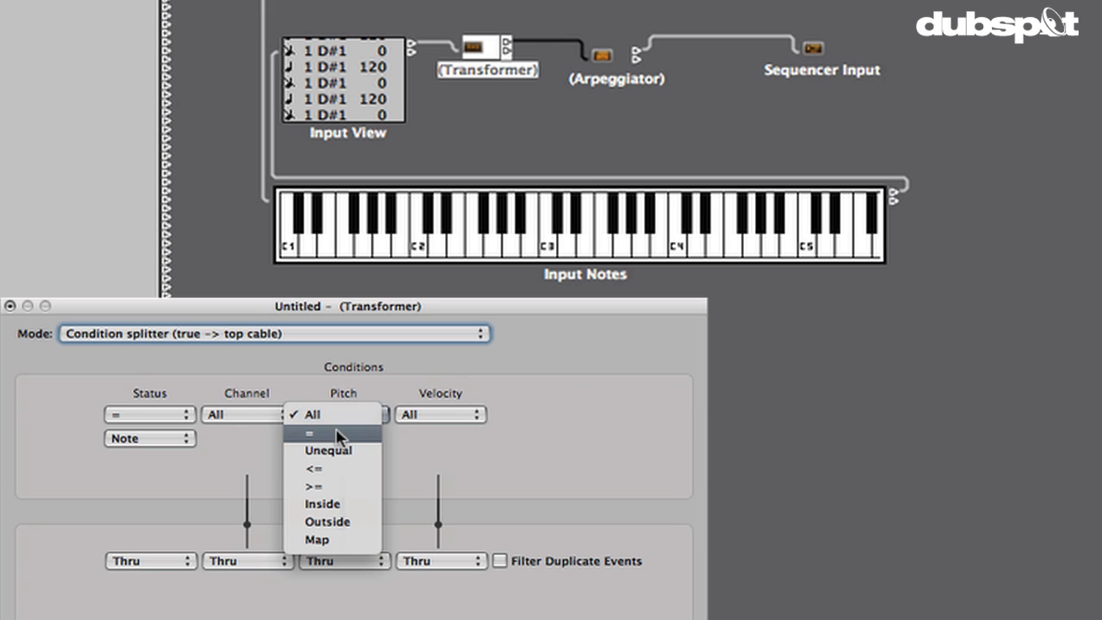
left_click(340, 436)
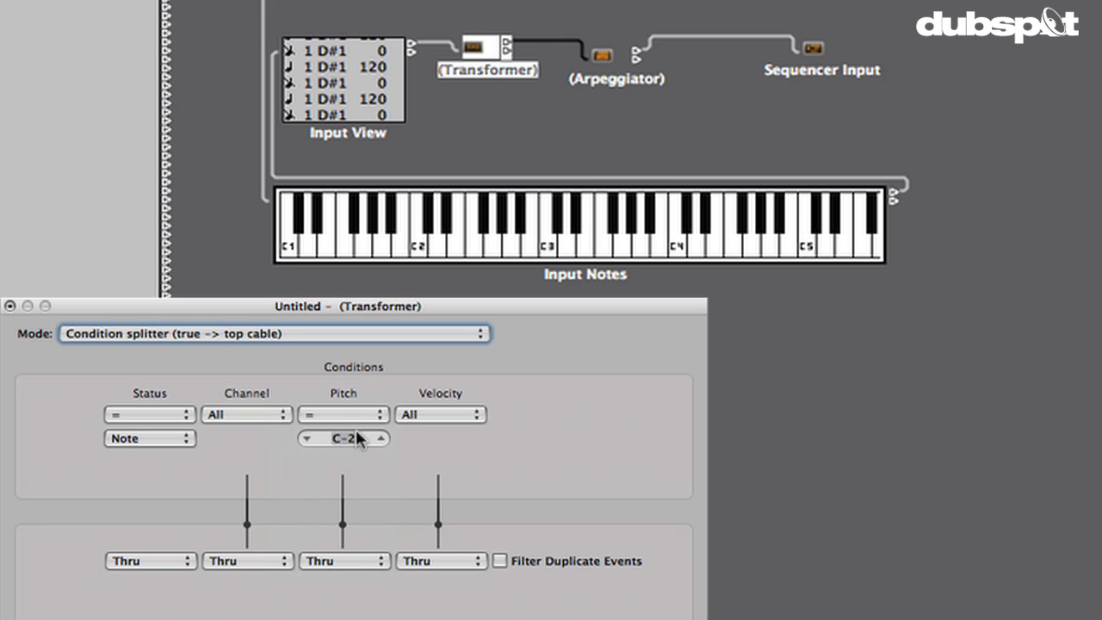
mouse_move(345, 438)
left_mouse_down()
mouse_move(344, 412)
mouse_move(345, 433)
left_mouse_up()
left_click(476, 48)
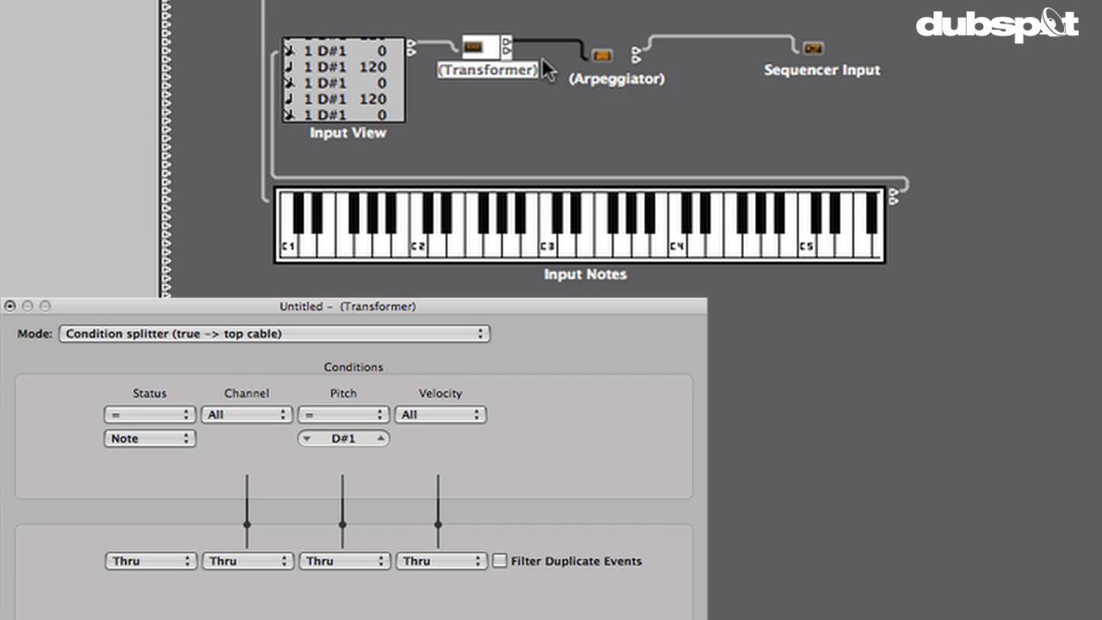
left_click_drag(507, 49, 807, 52)
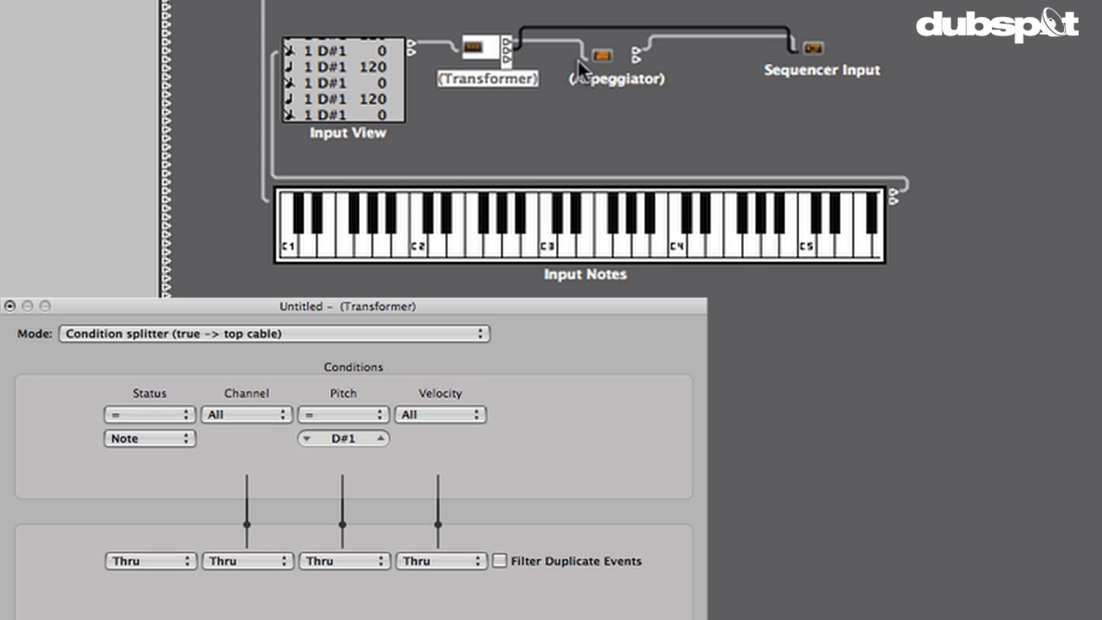
Step: Turn on the Caps Lock Keyboard and audition C1, D1 and D#1 through the Transformer routing
key("Caps_Lock")
key("a")
key("a")
key("s")
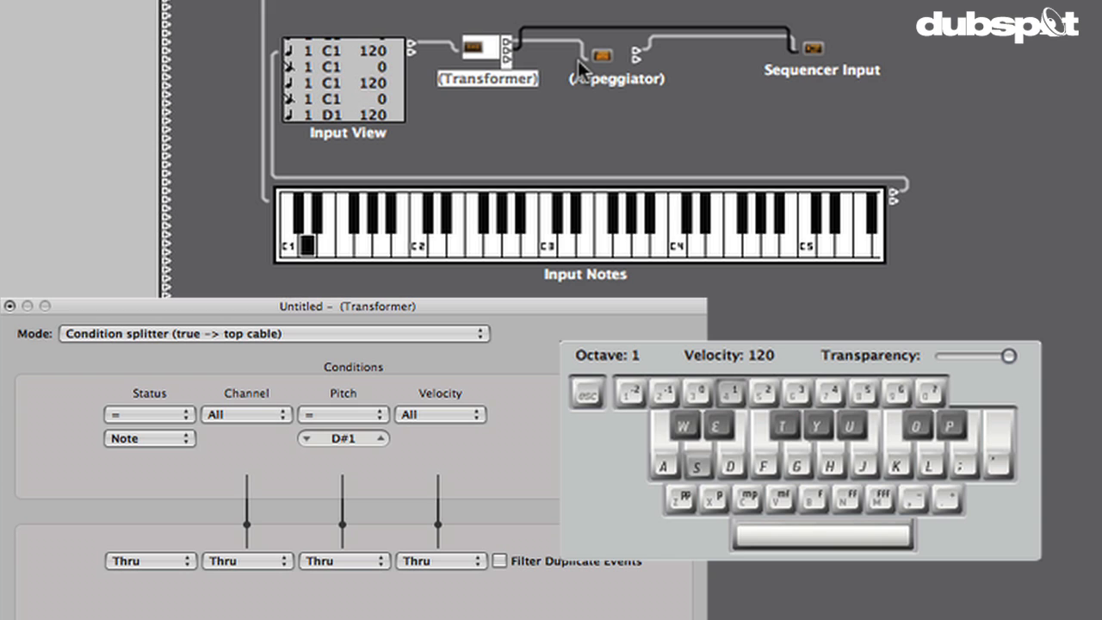
key("e")
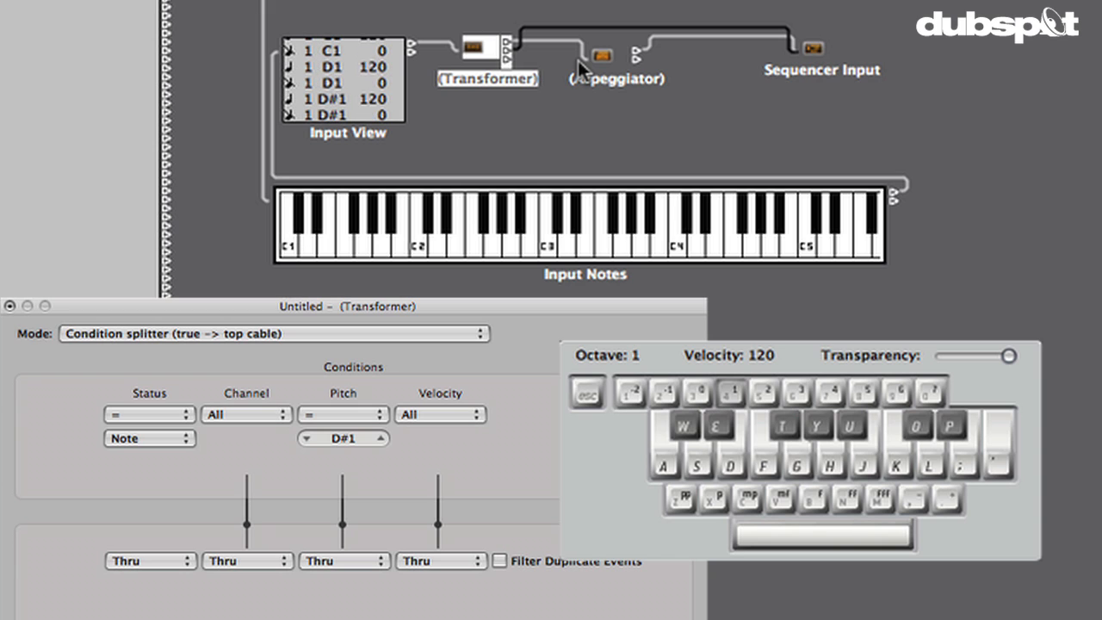
key("s")
key("a")
key("a")
key("a")
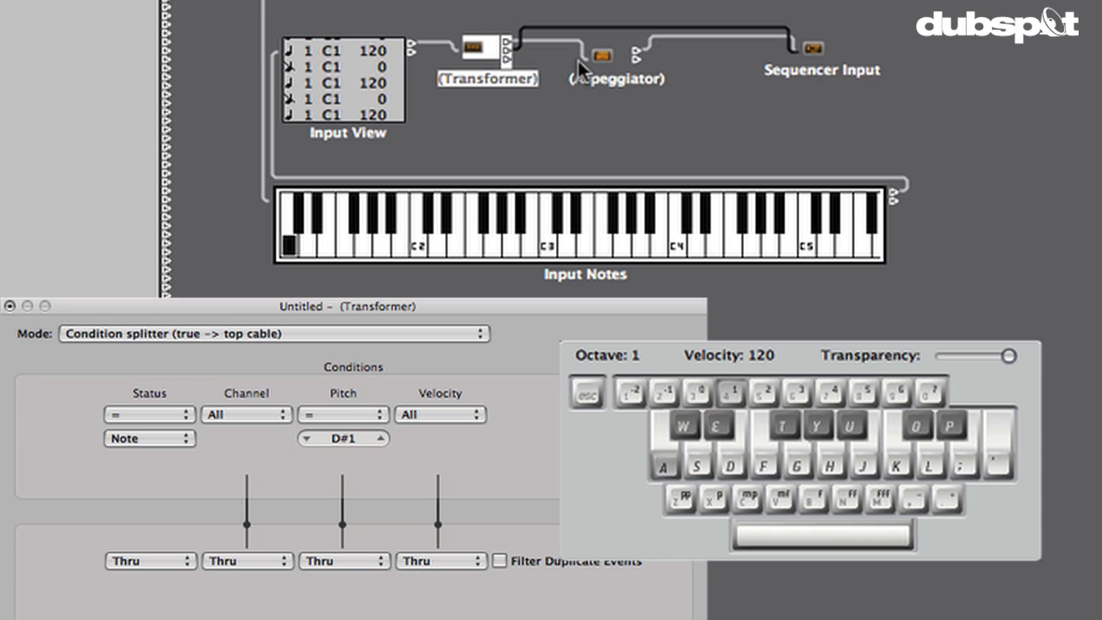
key("s")
key("z")
key("e")
key("n")
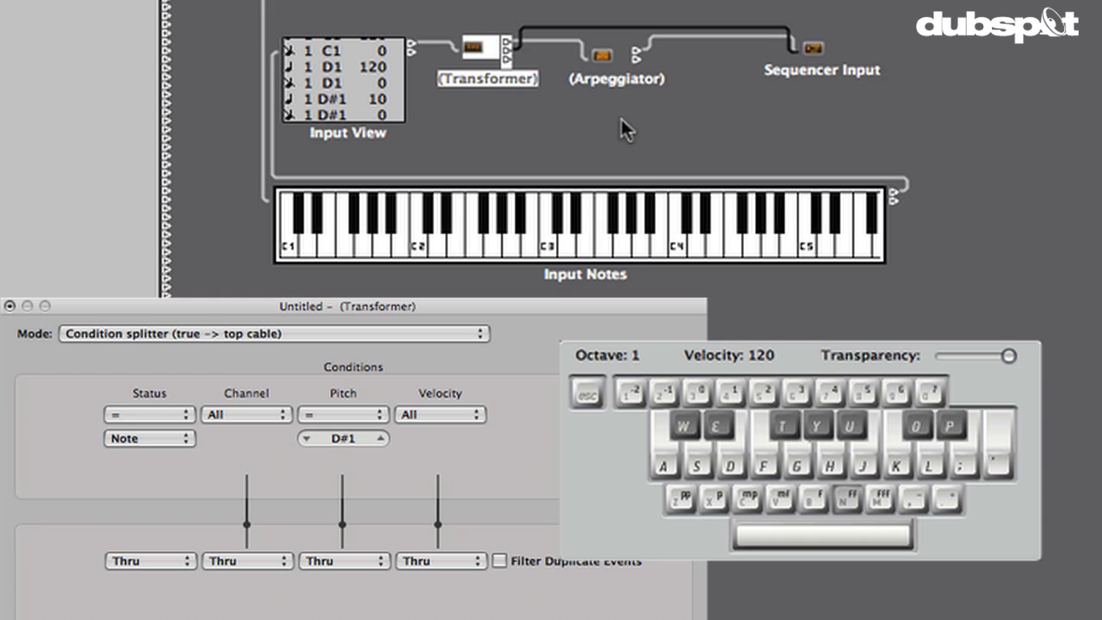
key("a")
key("a")
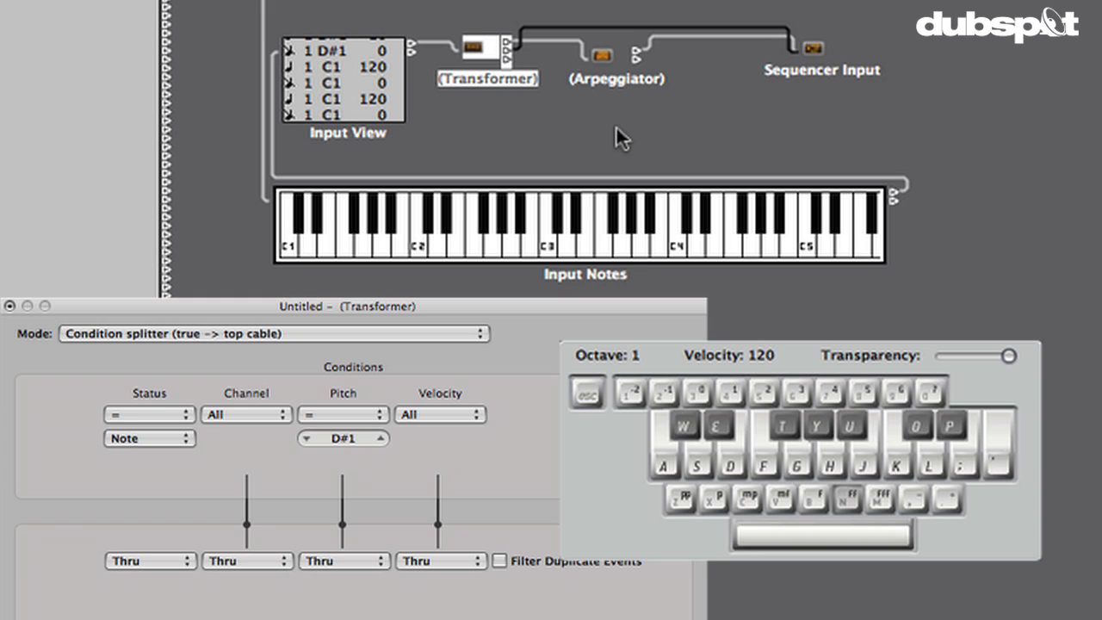
key("e")
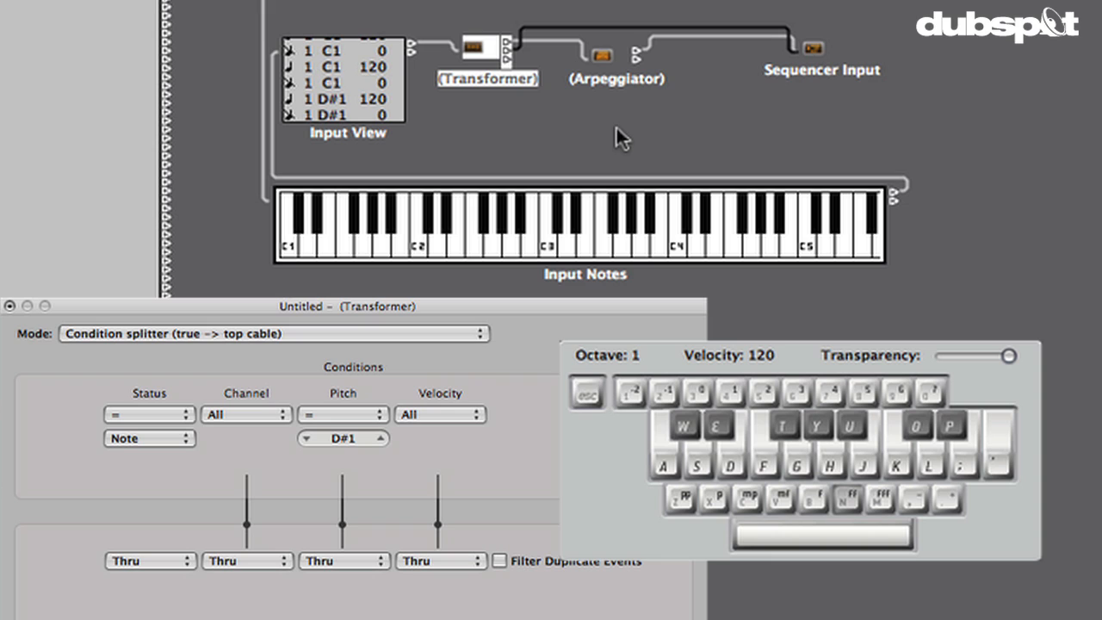
key("e")
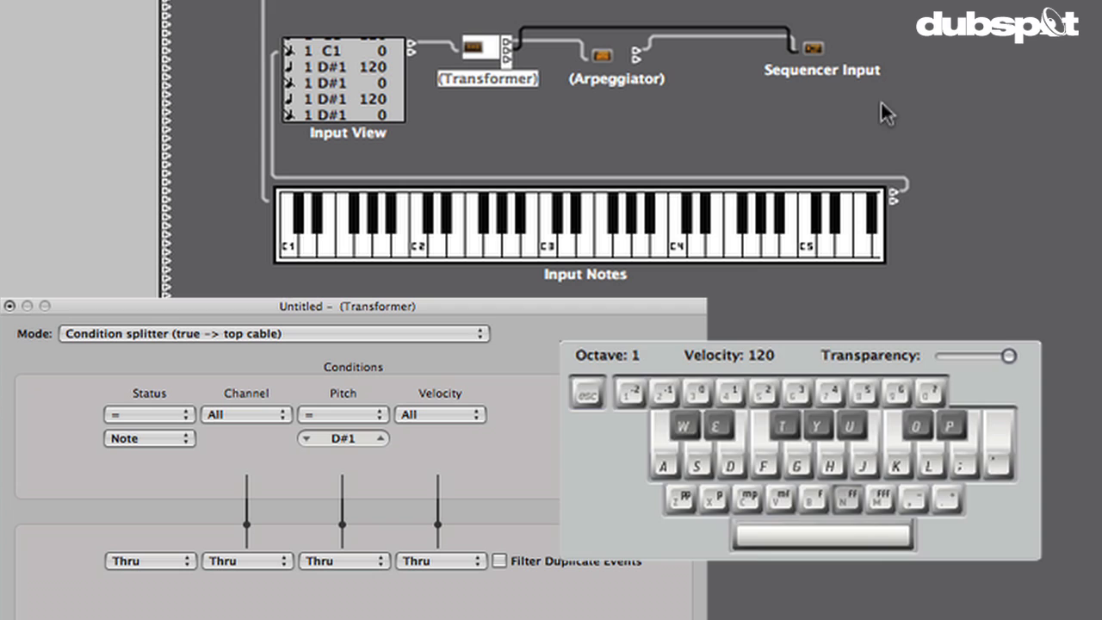
Step: Move the Transformer, Arpeggiator and Sequencer Input together away from Input View to make room after it
left_click_drag(890, 102, 487, 32)
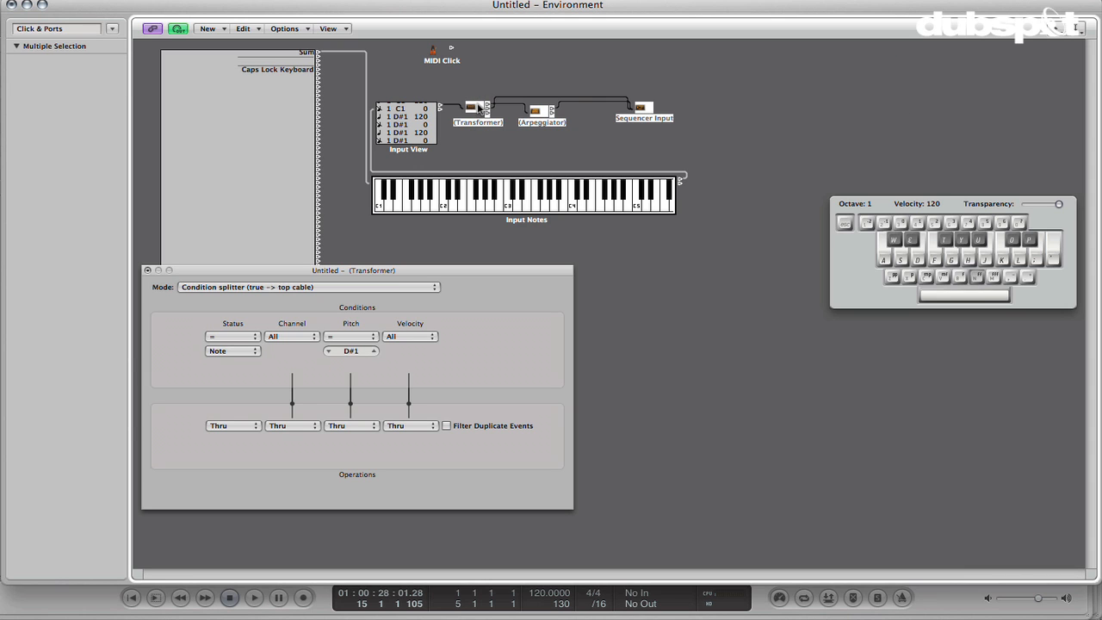
left_click_drag(479, 102, 551, 108)
left_click(537, 90)
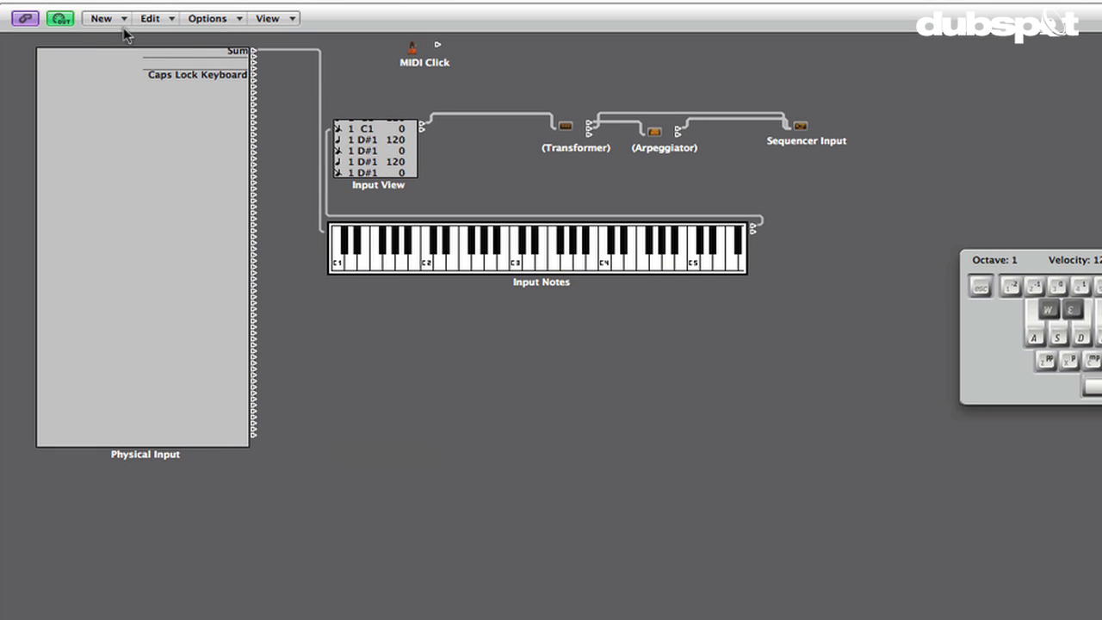
Step: Add a Cable Switcher fader and place it between Input View and the Transformer
left_click(106, 20)
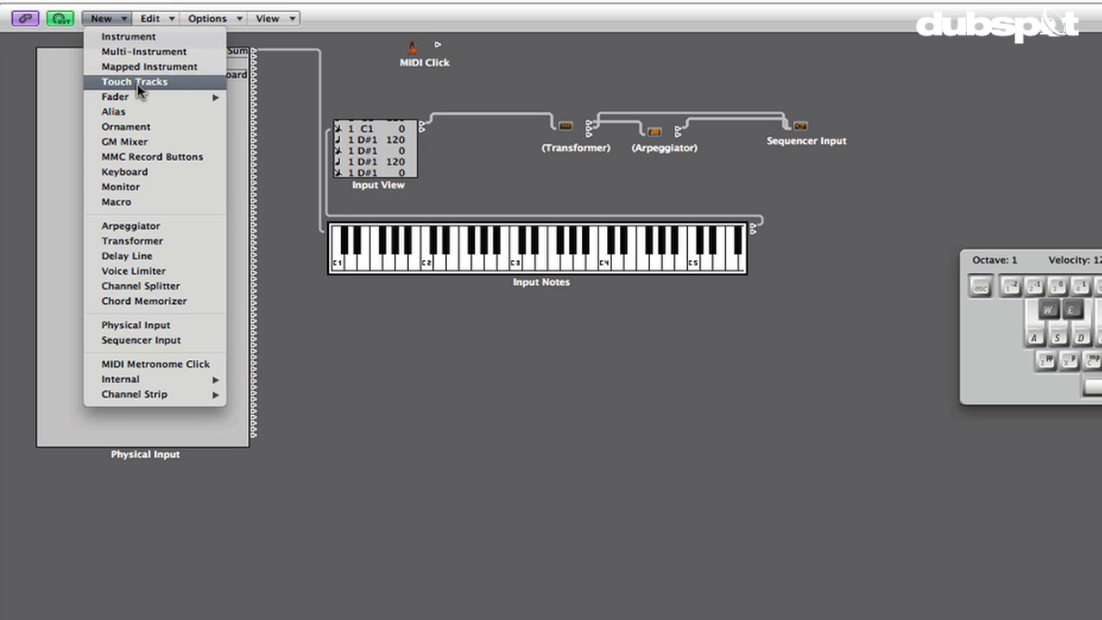
mouse_move(143, 97)
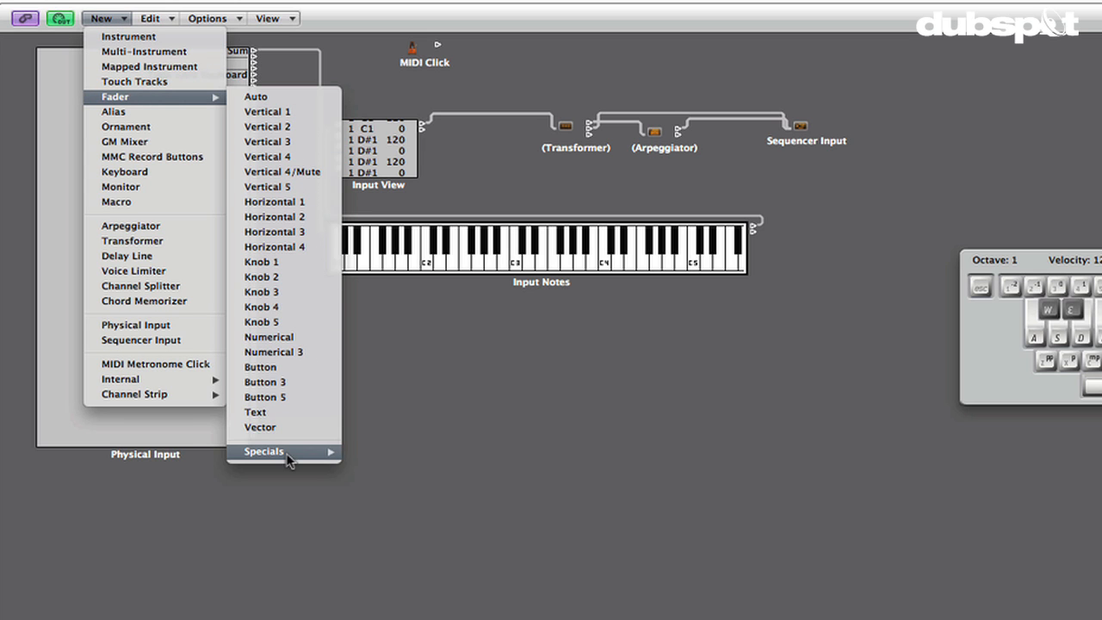
mouse_move(290, 453)
left_click(388, 456)
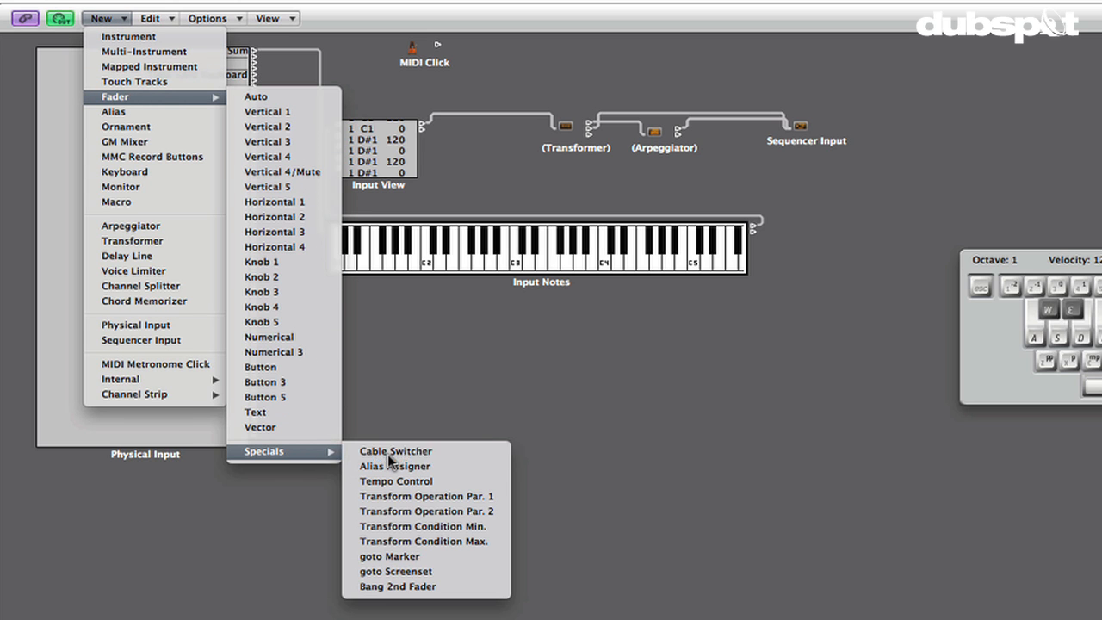
left_click_drag(551, 196, 582, 203)
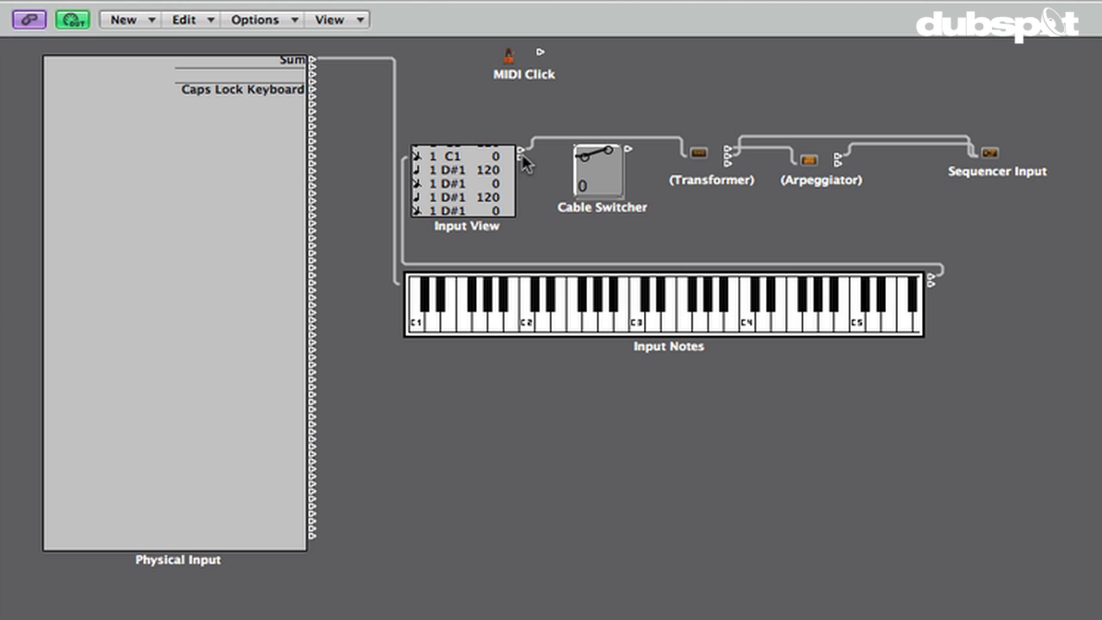
Step: Cable Input View into the Cable Switcher, its first output to Sequencer Input and its second output to the Transformer
left_click_drag(522, 156, 584, 163)
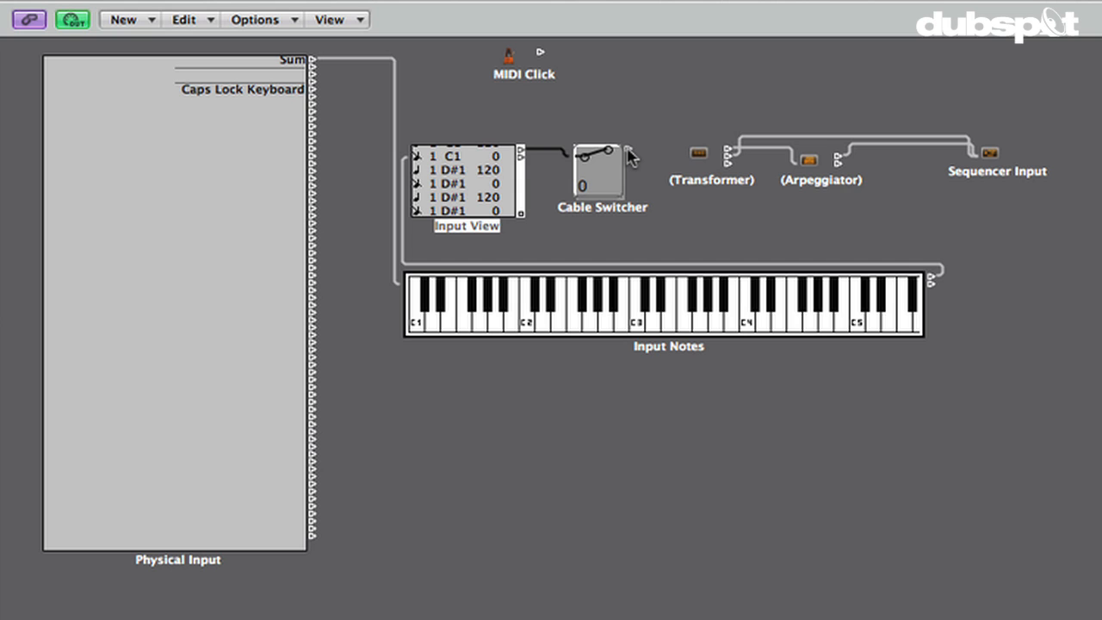
left_click_drag(628, 151, 996, 161)
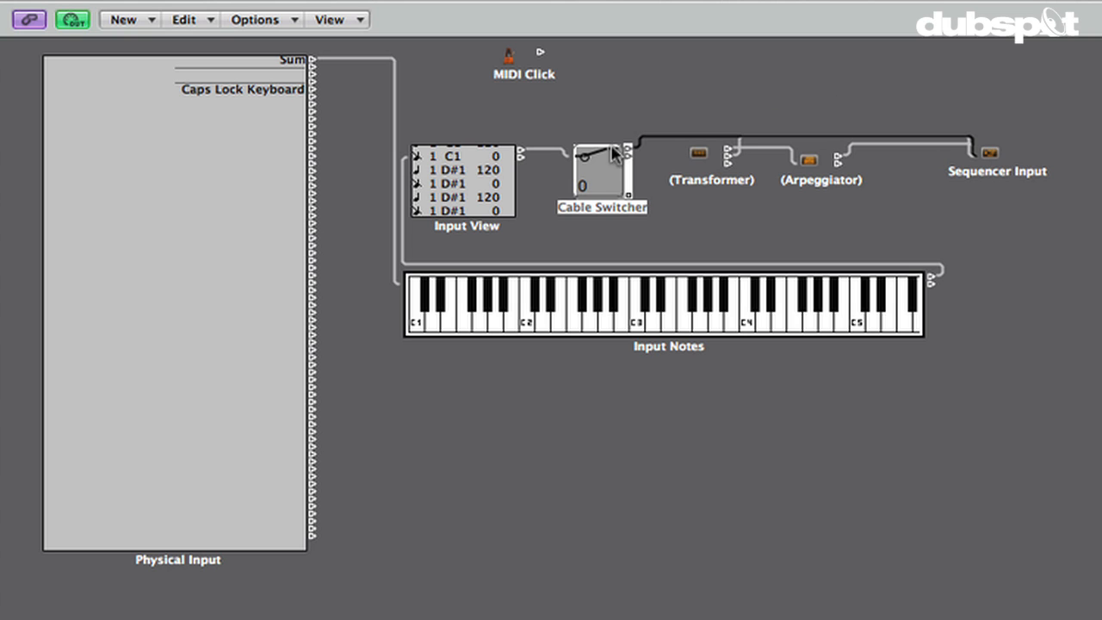
left_click_drag(629, 161, 711, 164)
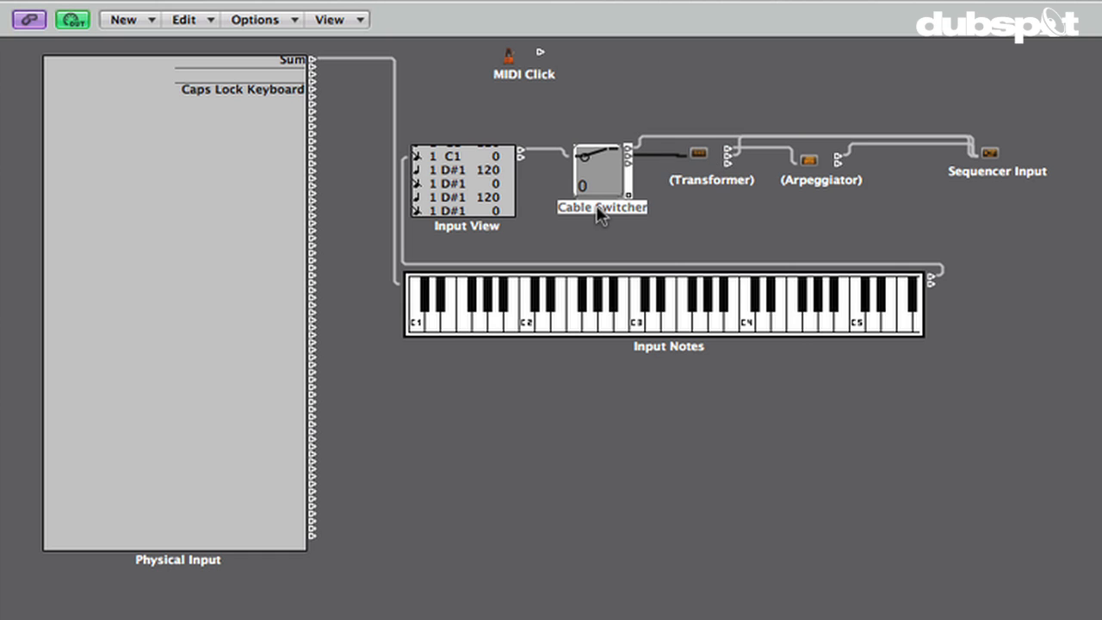
Step: Turn on the Caps Lock Keyboard and audition D#1 through the Cable Switcher, toggling the switch between notes
key("Caps_Lock")
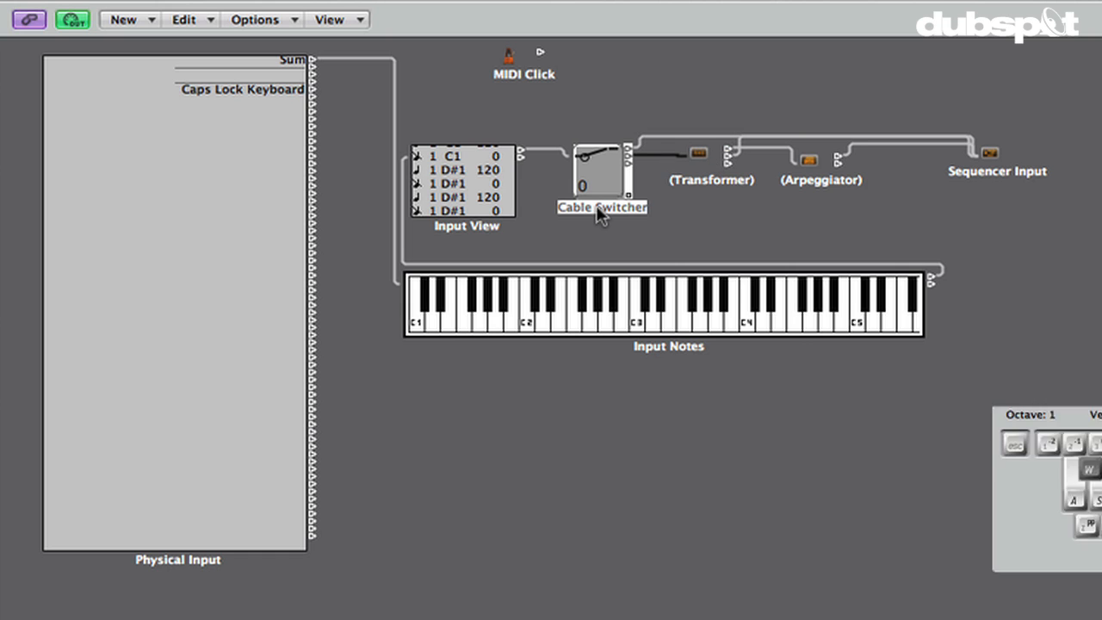
key("e")
key("e")
key("e")
key("e")
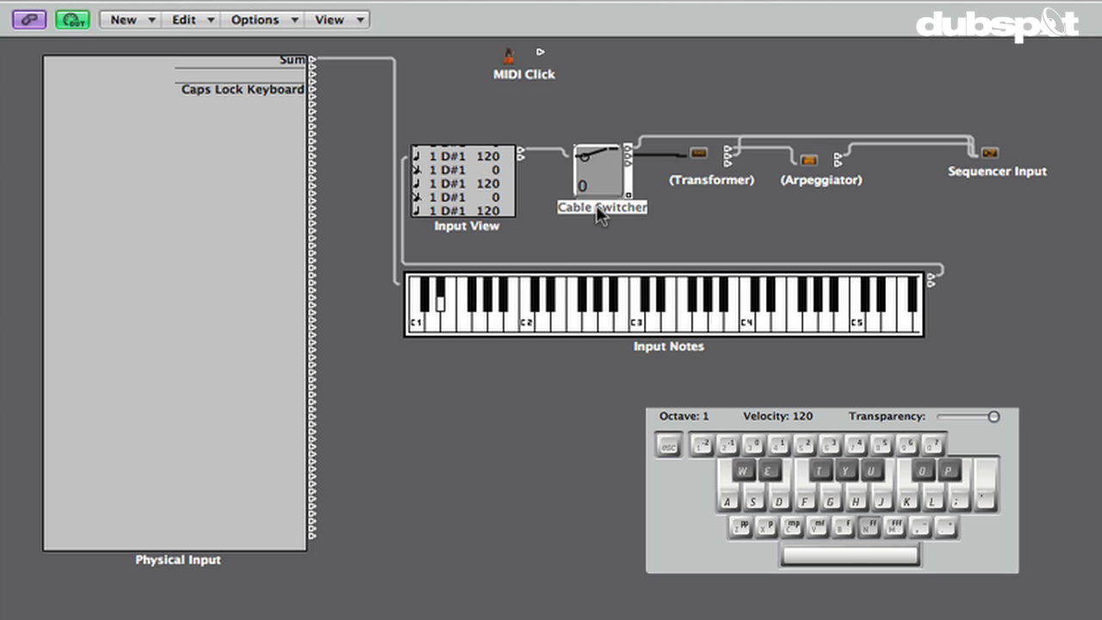
key("e")
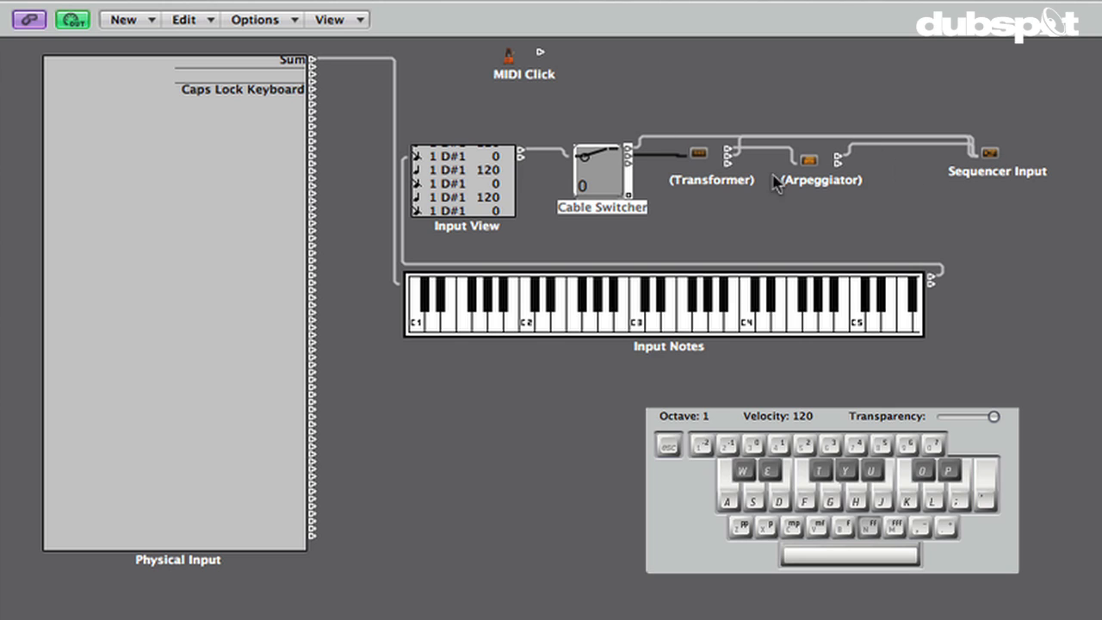
left_click(594, 182)
key("e")
left_click(583, 181)
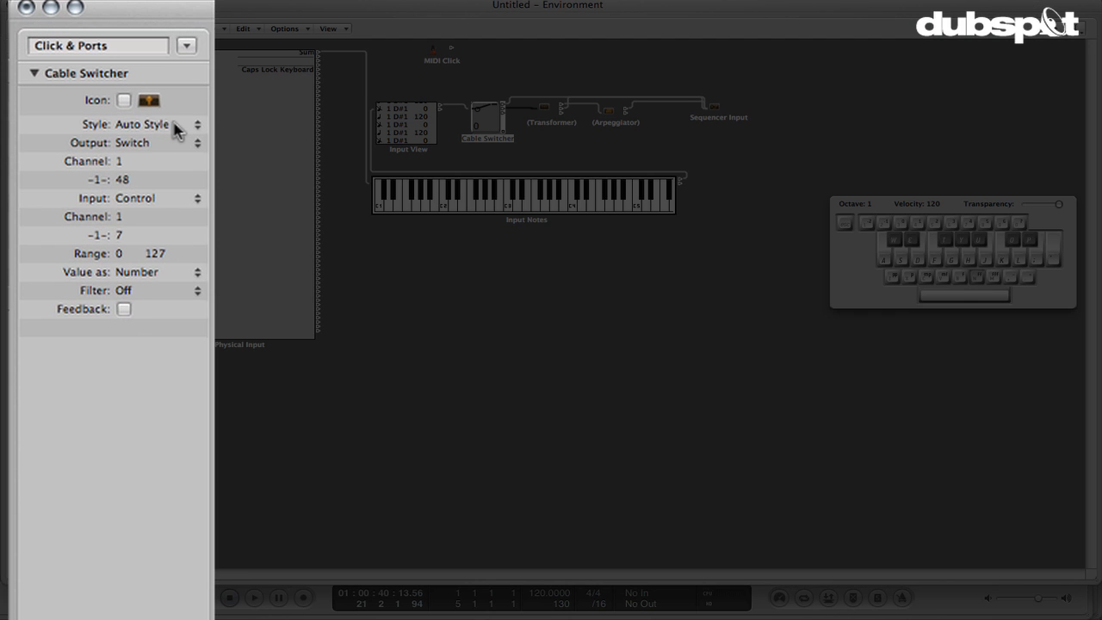
Step: Set the Cable Switcher's style to As Button with a range of 0 to 1, and try the button on and off
left_click(85, 78)
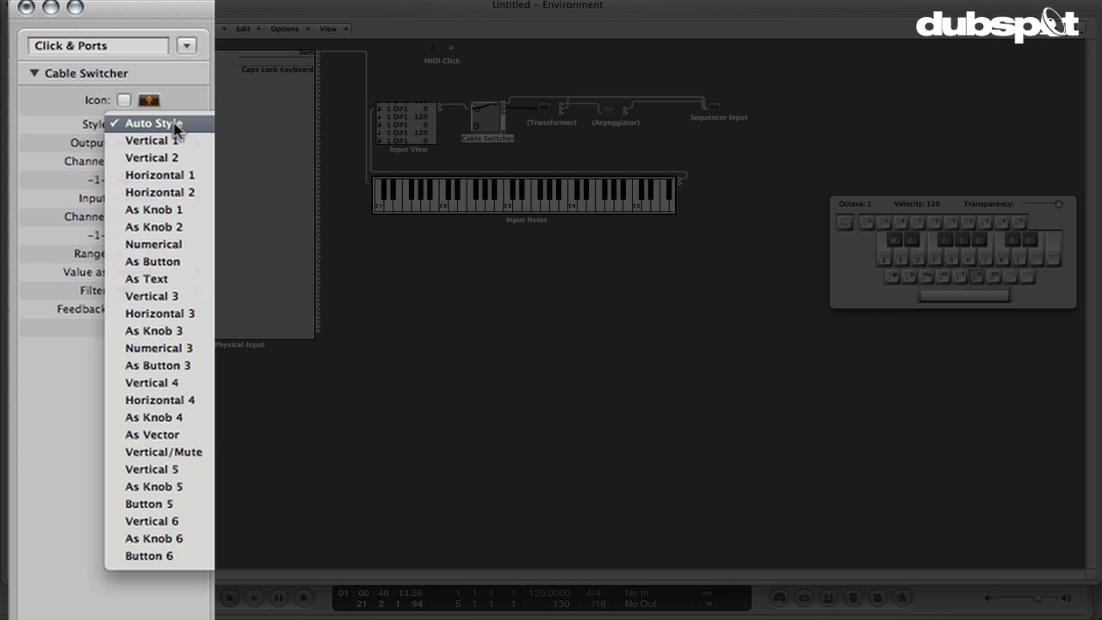
left_click(164, 262)
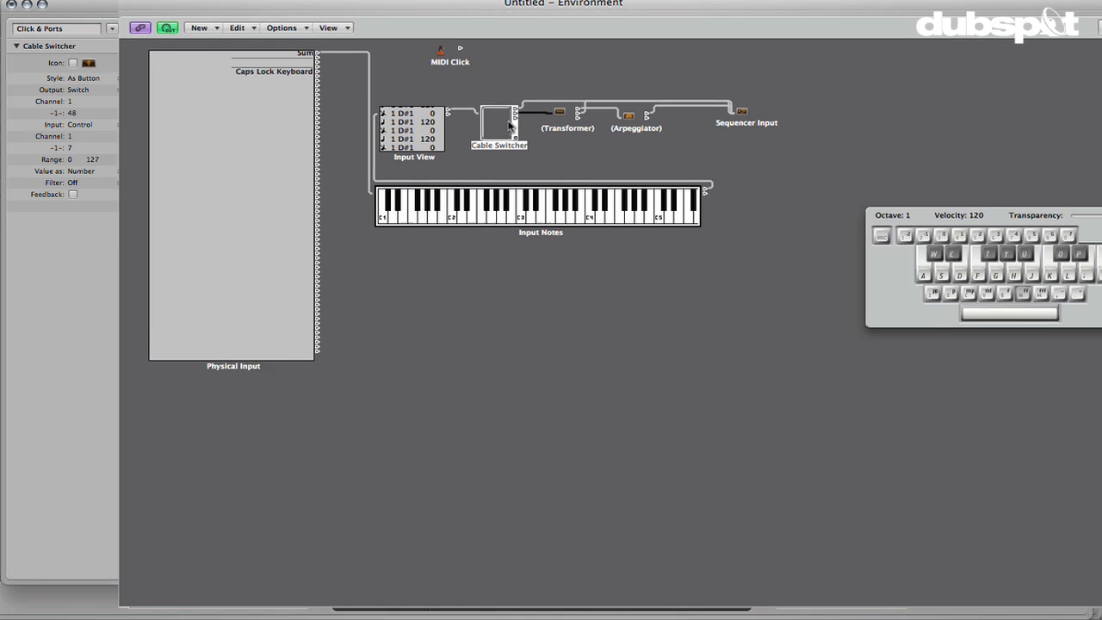
left_click(486, 118)
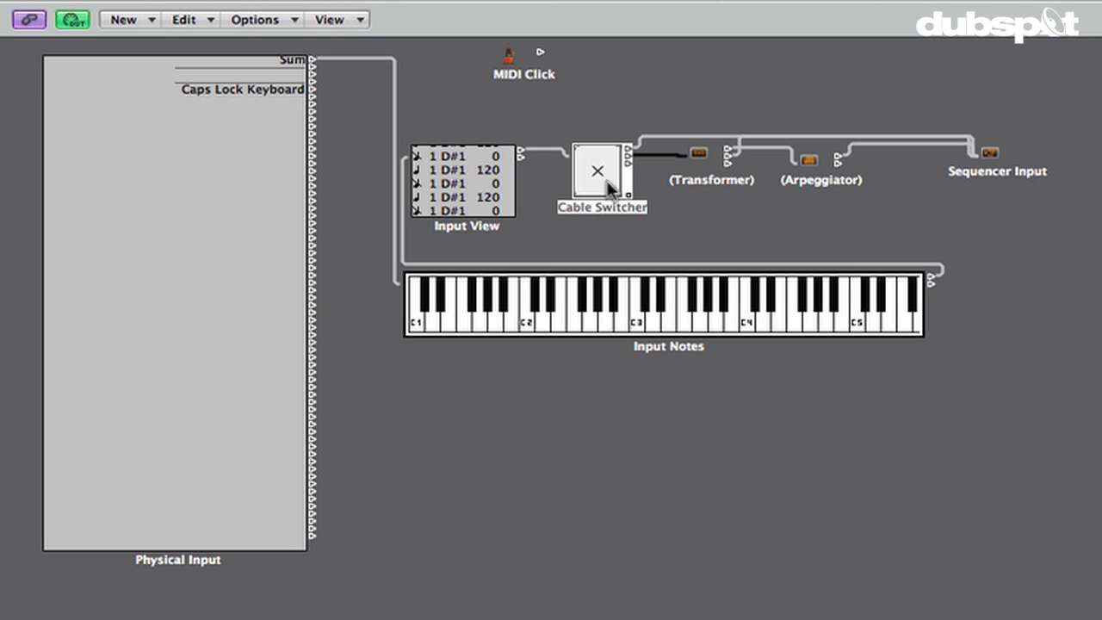
left_click(594, 177)
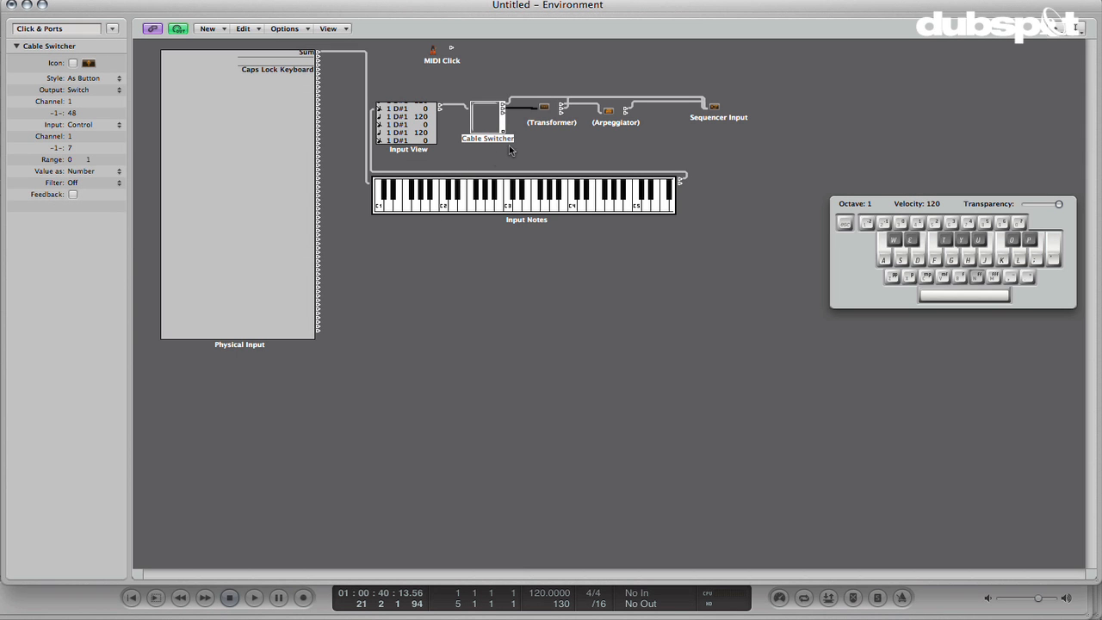
Step: Deselect the Cable Switcher and toggle its button on and off repeatedly to test the switching
left_click(510, 149)
left_click(488, 128)
left_click(488, 127)
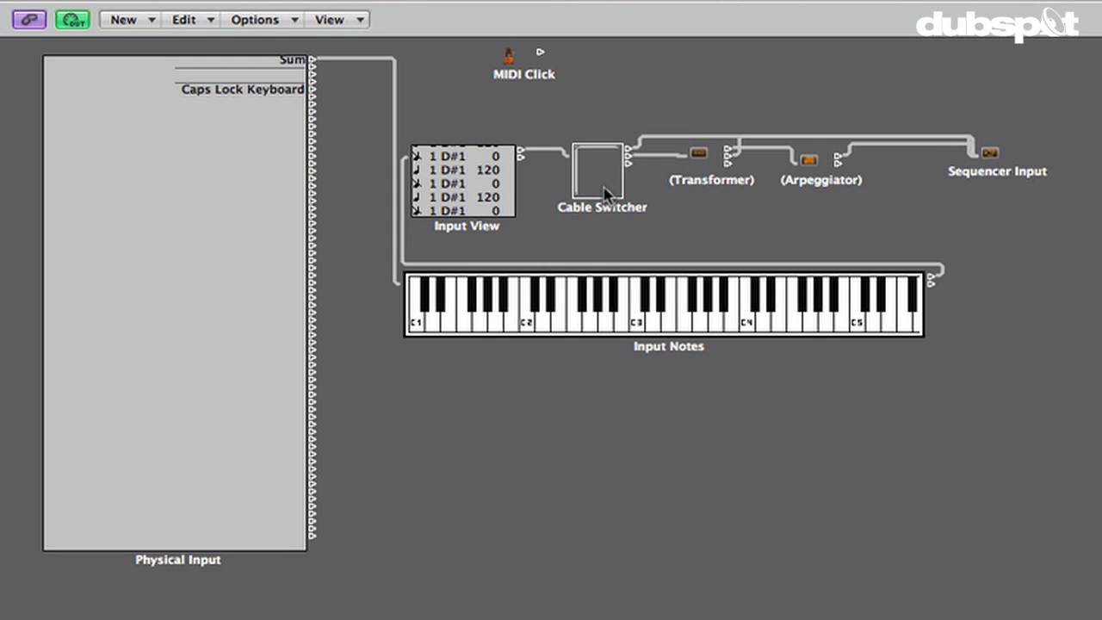
left_click(605, 191)
left_click(605, 191)
left_click(605, 191)
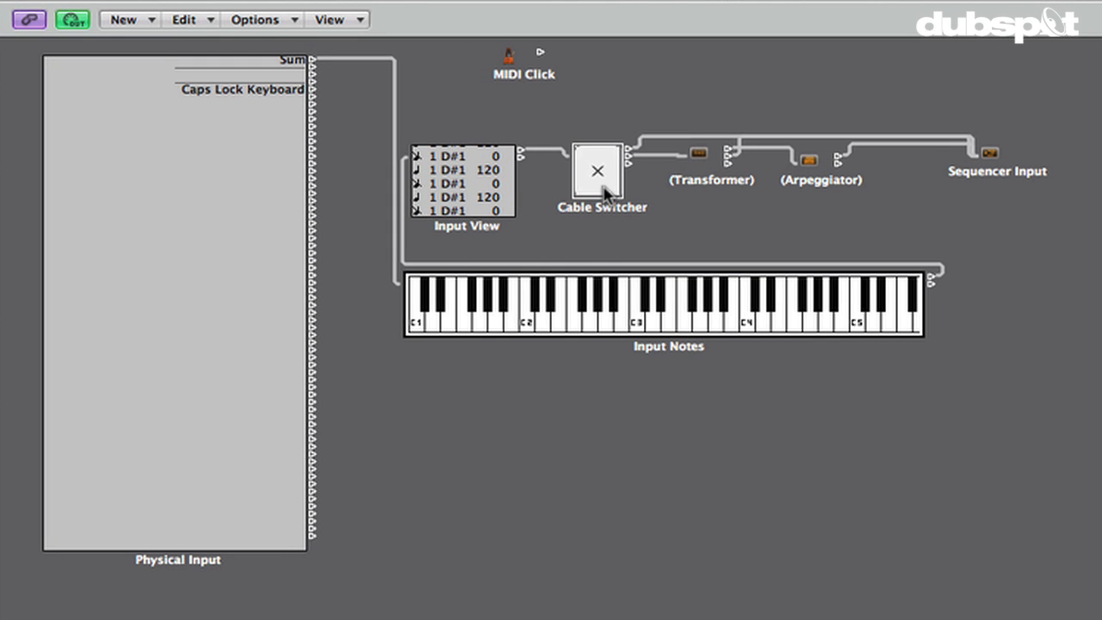
left_click(605, 191)
left_click(605, 192)
left_click(605, 191)
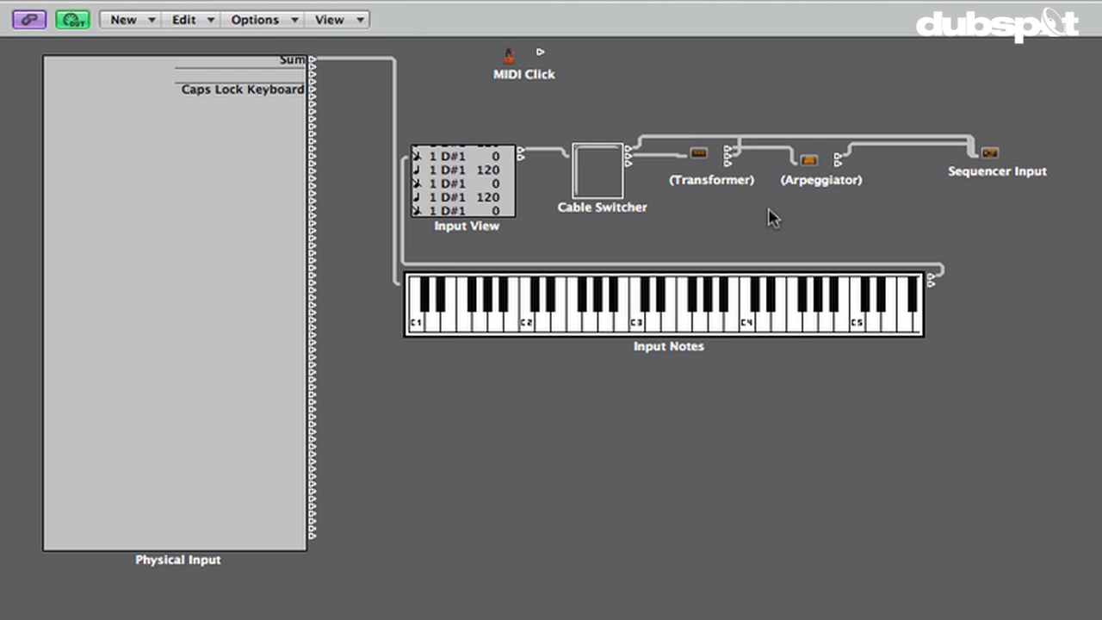